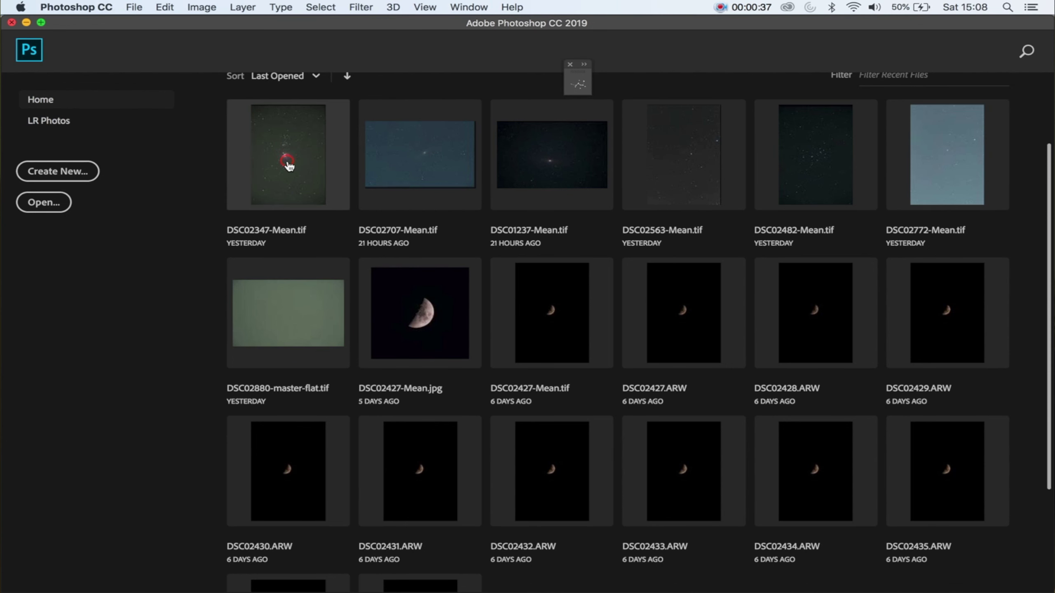
Open DSC02347-Mean.tif and crop a thin strip off its top and right edges.
left_click(288, 160)
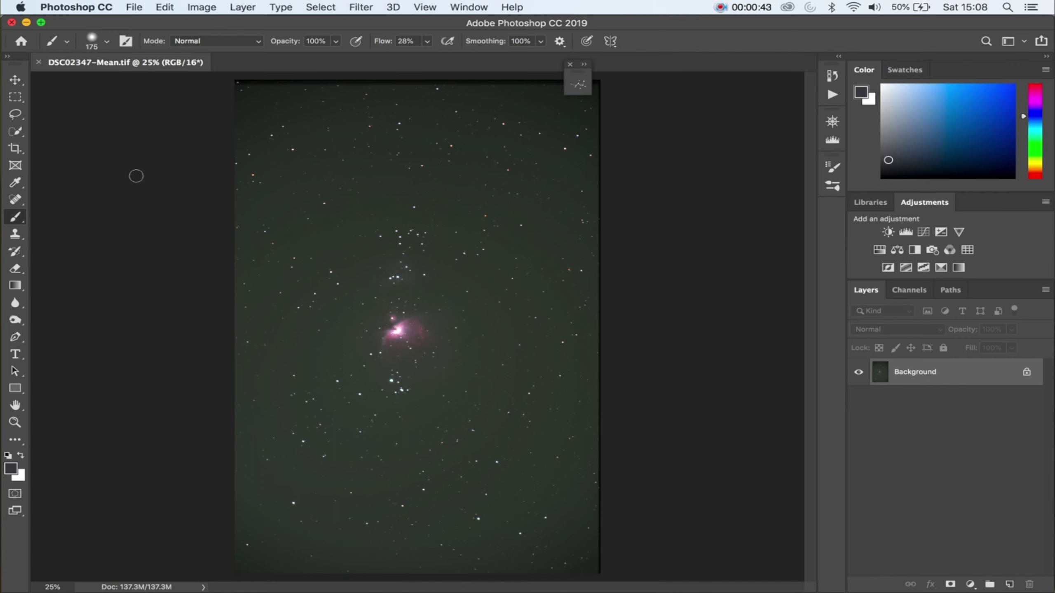
left_click(15, 148)
left_click_drag(416, 83, 415, 90)
left_click_drag(595, 328, 584, 328)
key("Return")
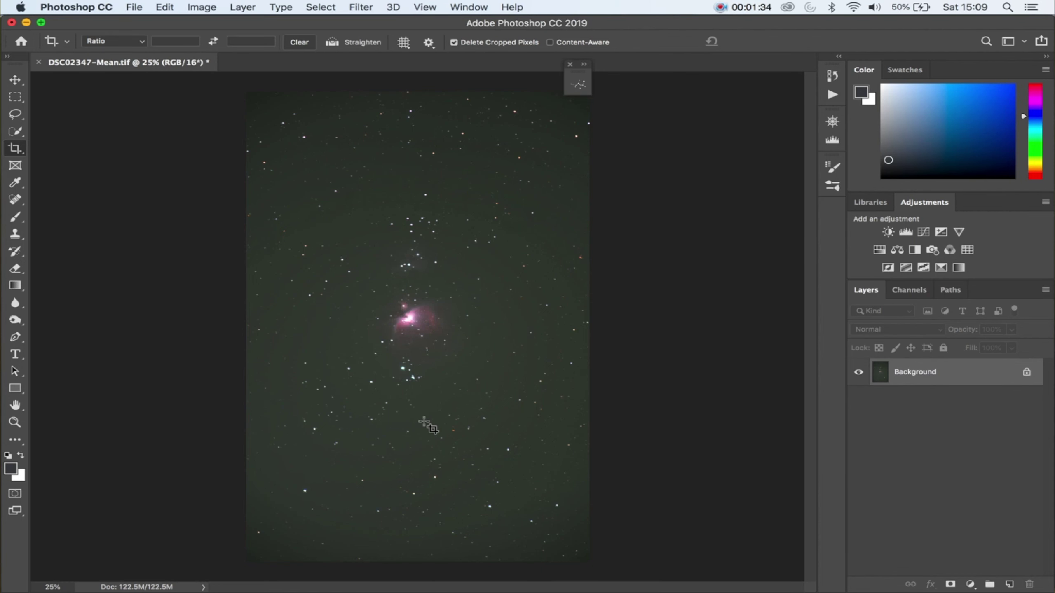
Apply Levels with black input 21 and midtones 2.26 to brighten the nebula photo.
key("super+l")
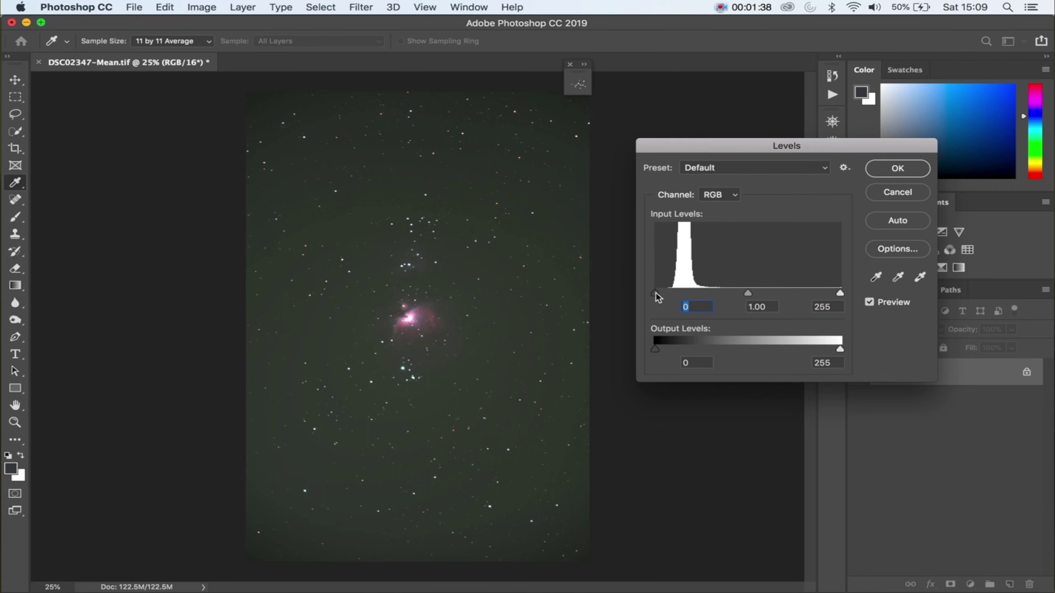
left_click_drag(654, 294, 672, 297)
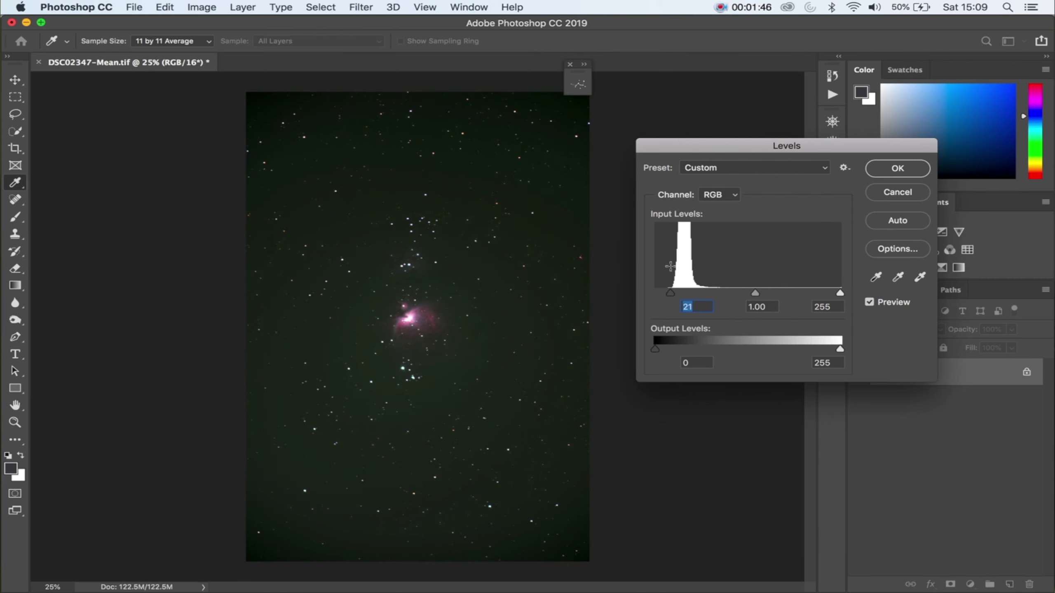
left_click_drag(756, 293, 706, 290)
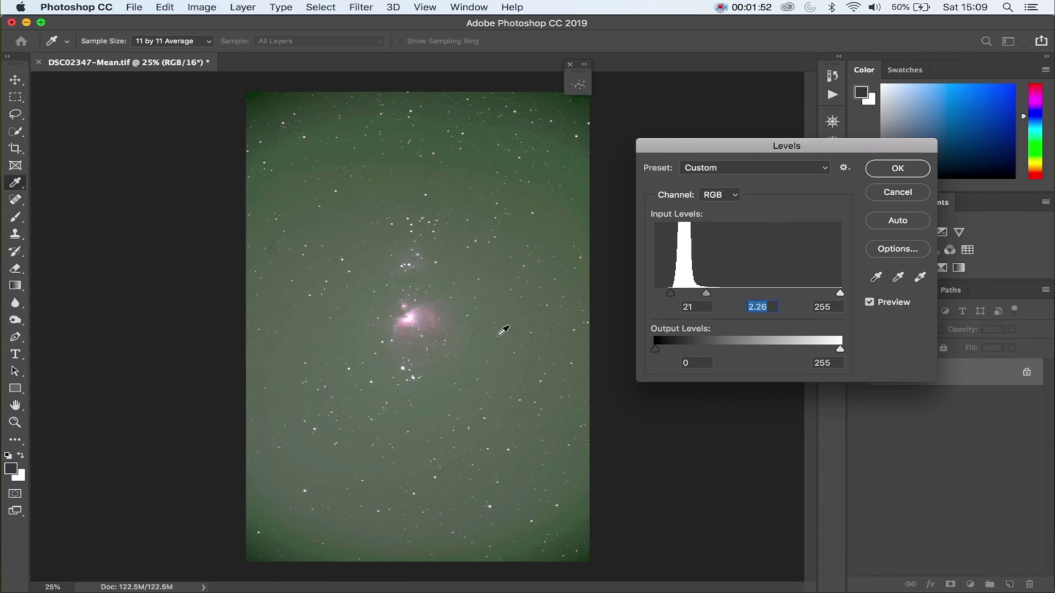
left_click(898, 168)
key("c")
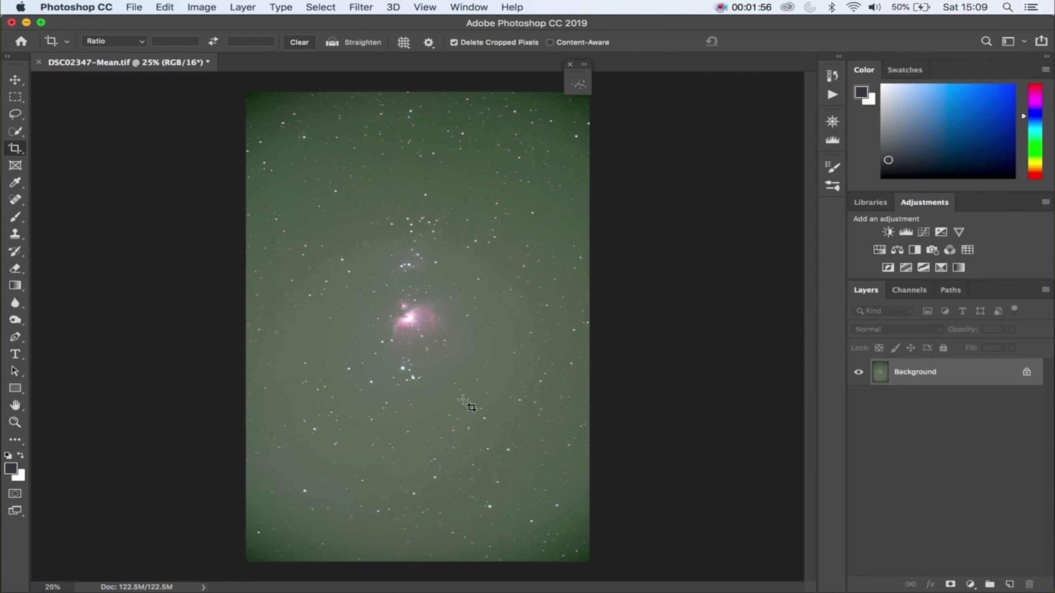
left_click(511, 9)
type("astrp")
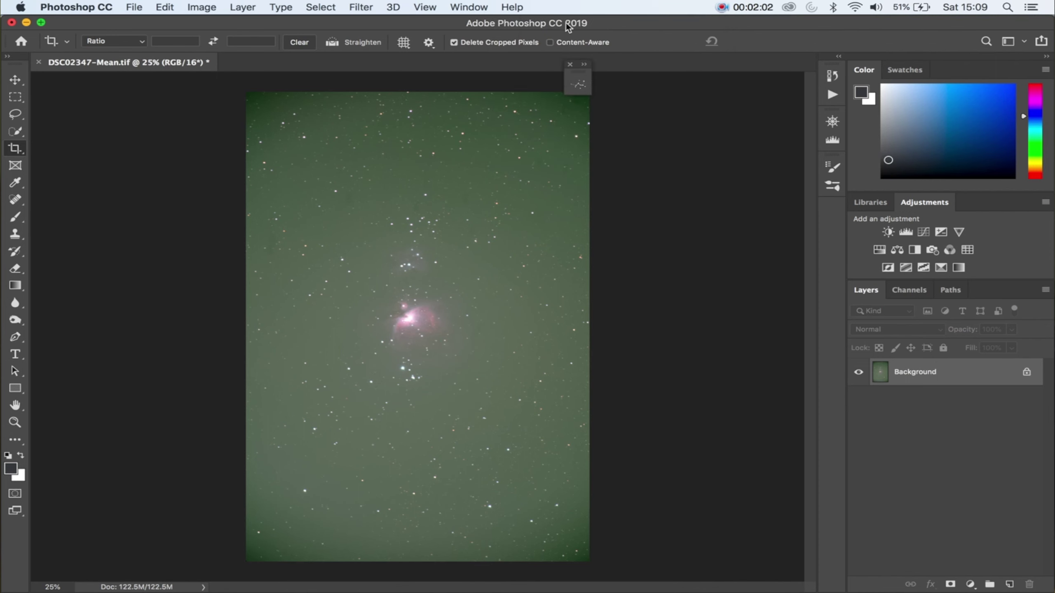
left_click(512, 7)
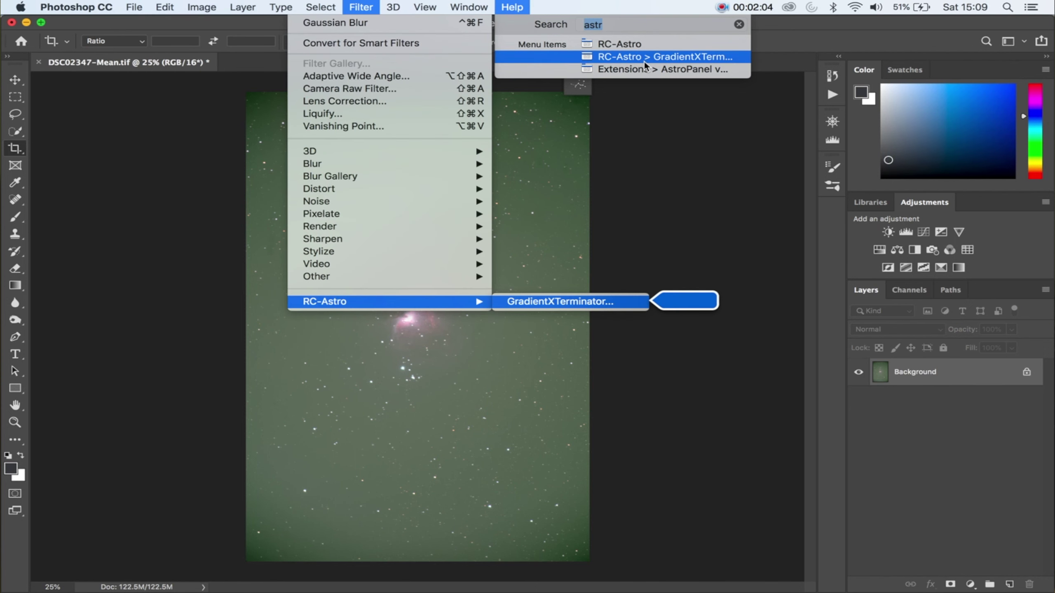
left_click(645, 60)
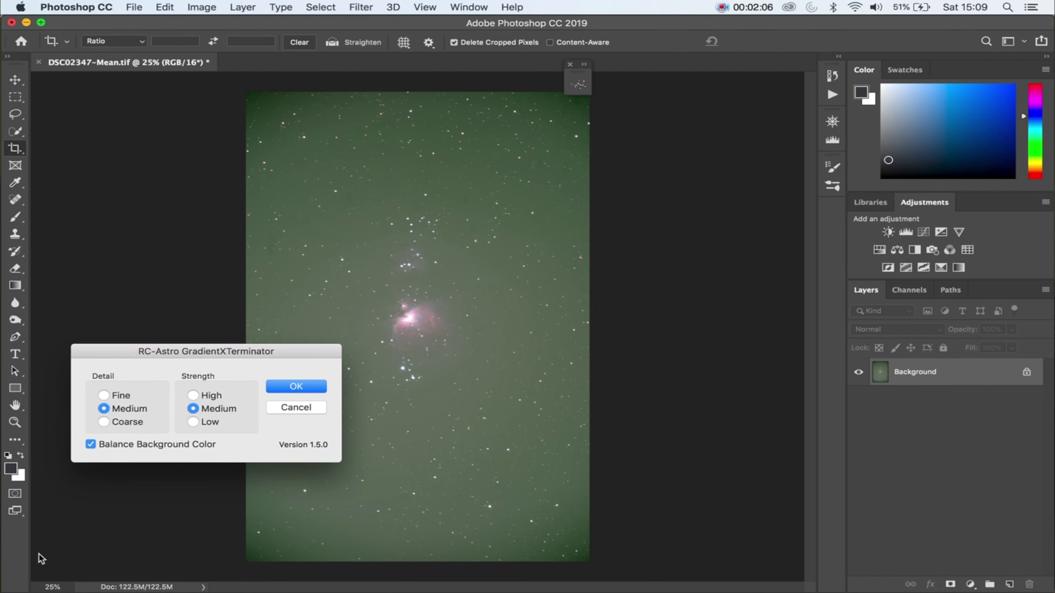
left_click(306, 387)
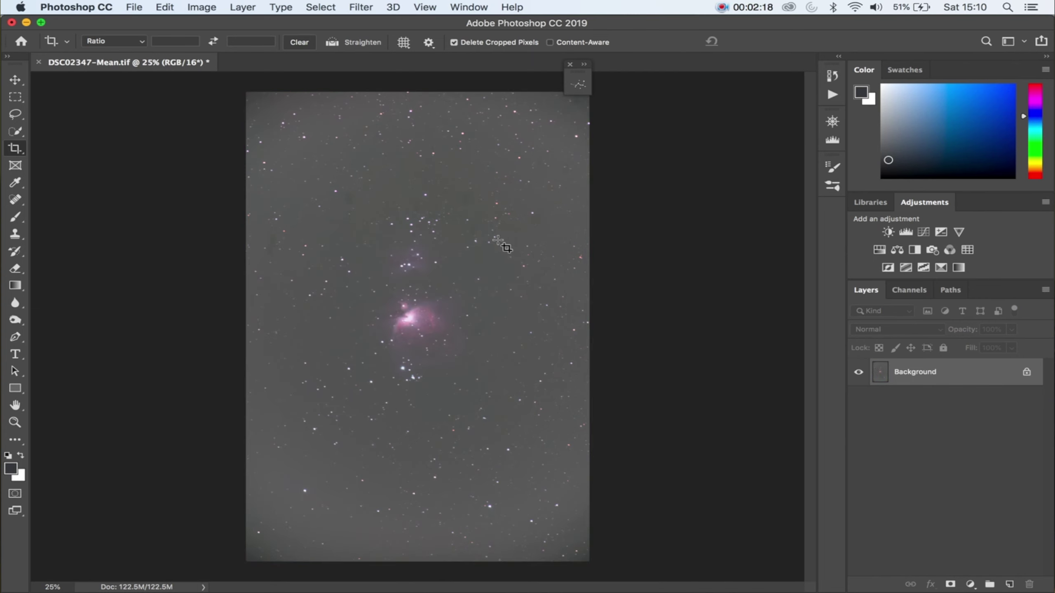
key("super+z")
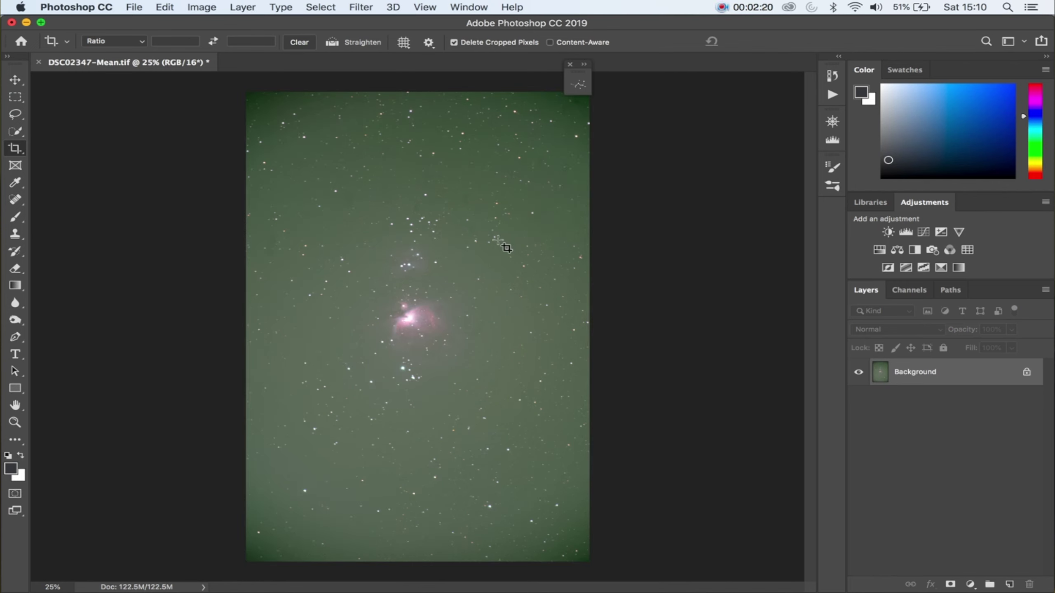
Try setting a gray point from the sky in Levels, then cancel the changes.
key("super+l")
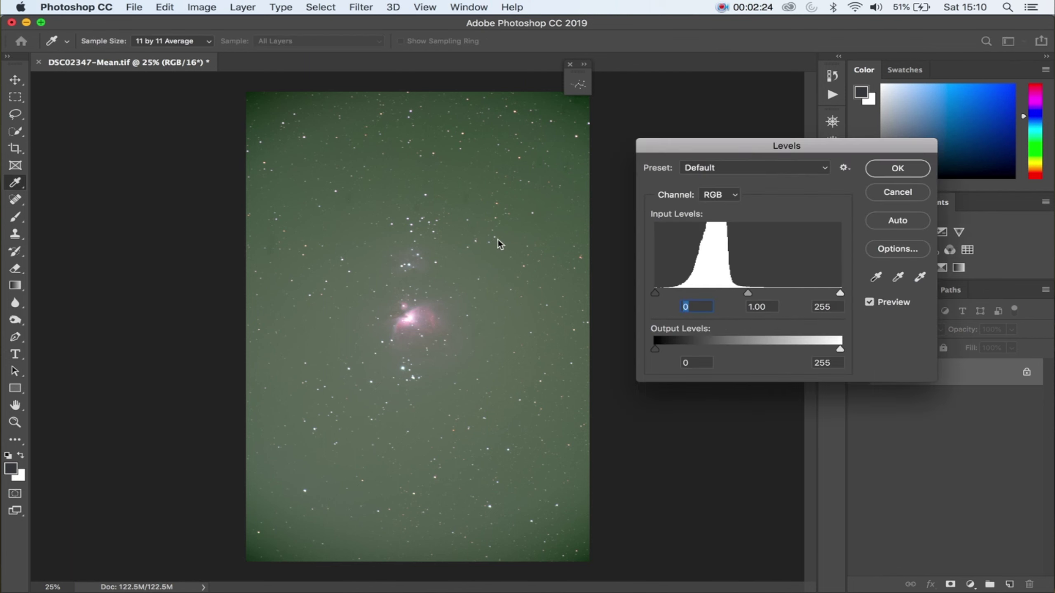
left_click(877, 279)
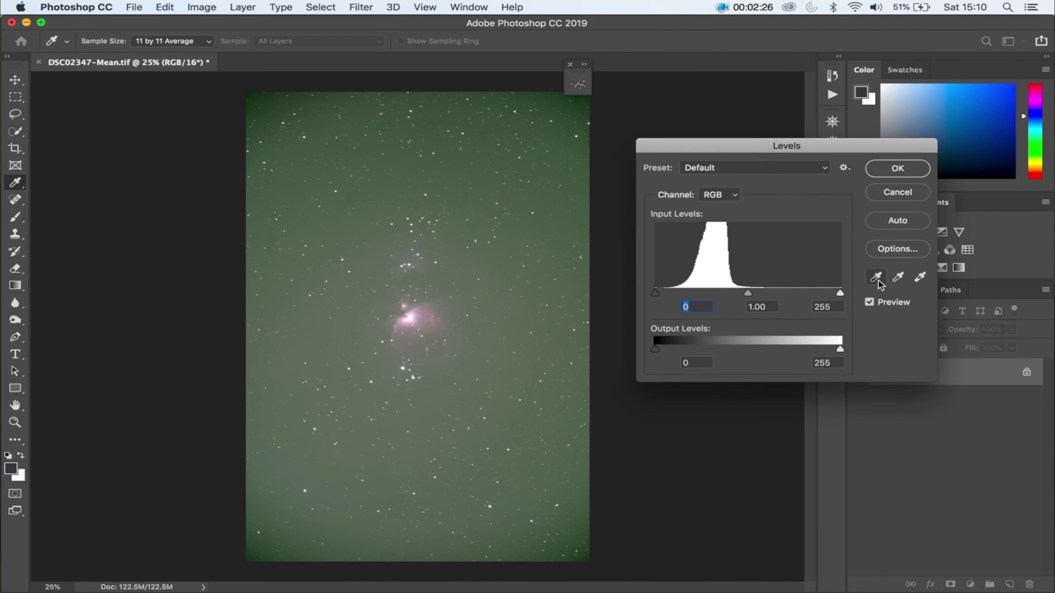
left_click(900, 280)
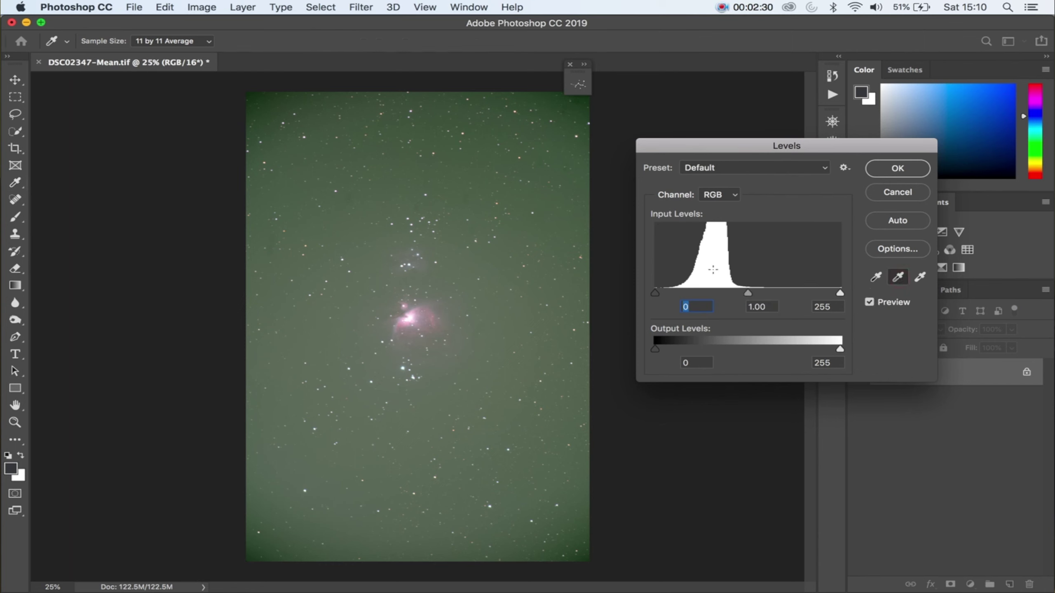
left_click(496, 257)
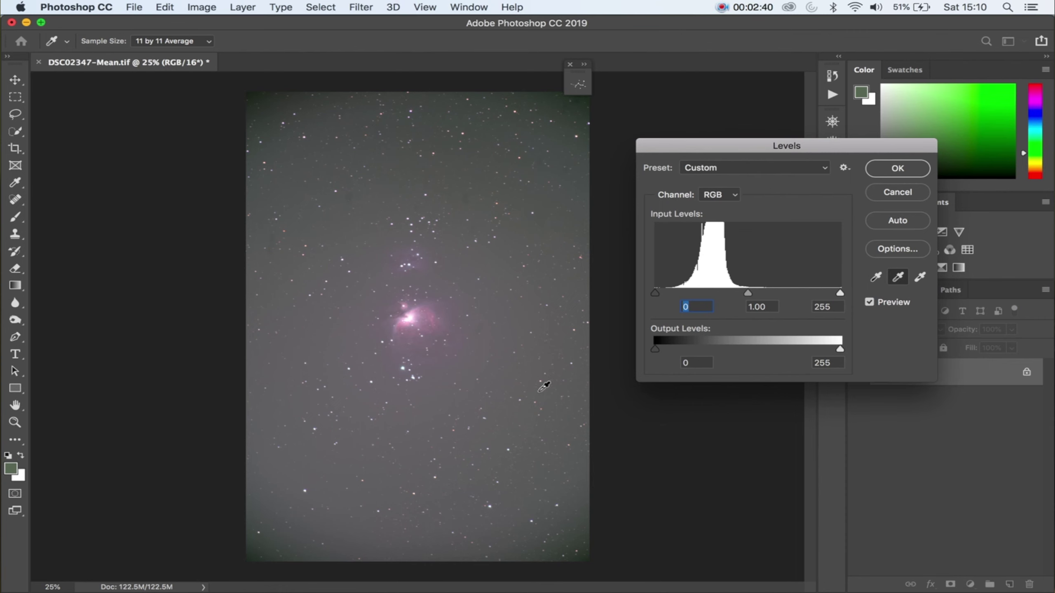
left_click(898, 192)
Run RC-Astro GradientXTerminator at Medium detail and strength to remove the green cast.
left_click(513, 8)
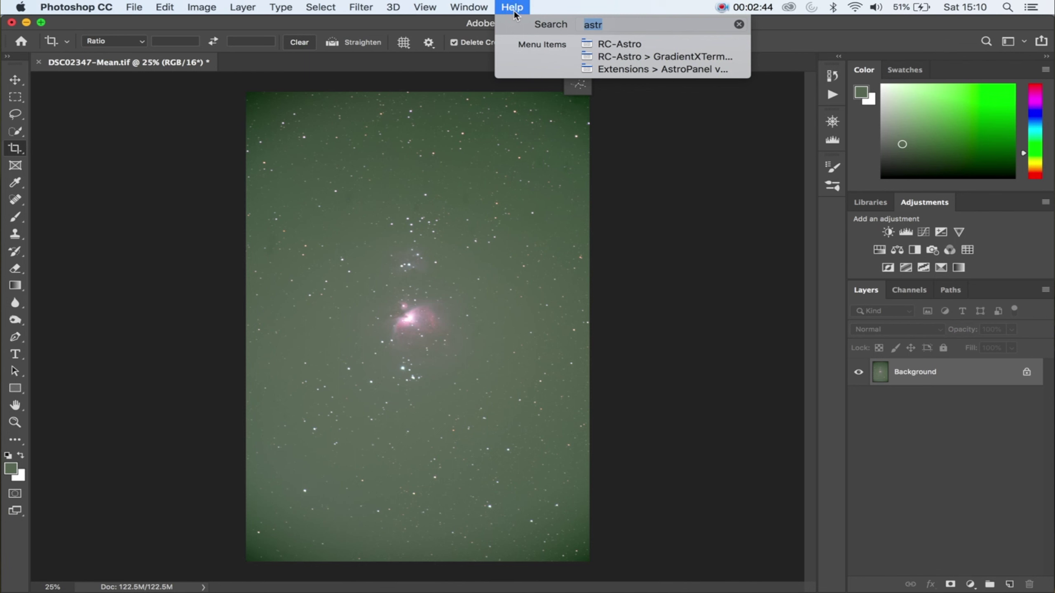
left_click(628, 56)
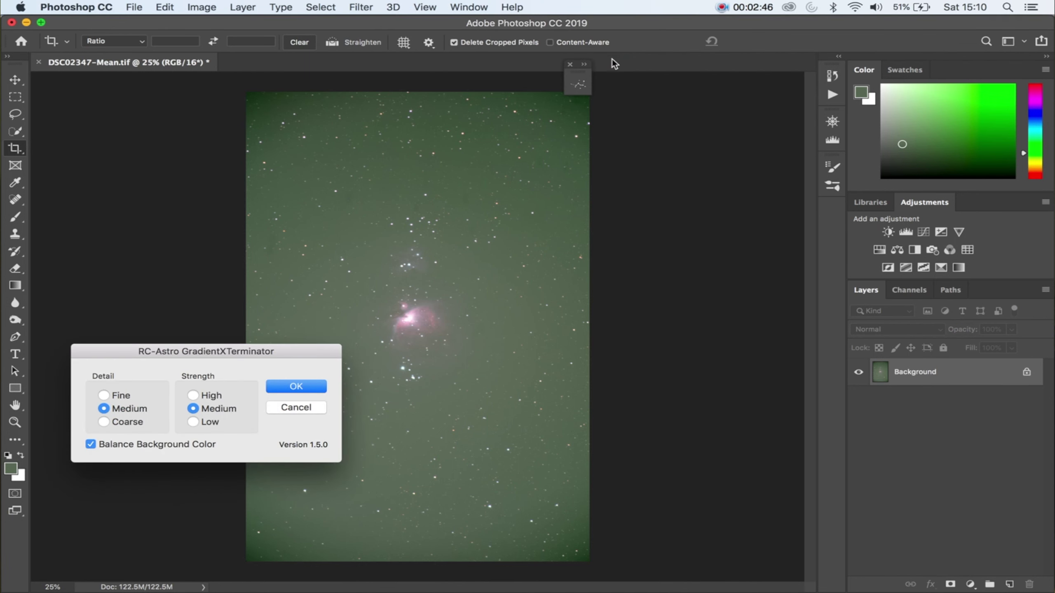
left_click(308, 386)
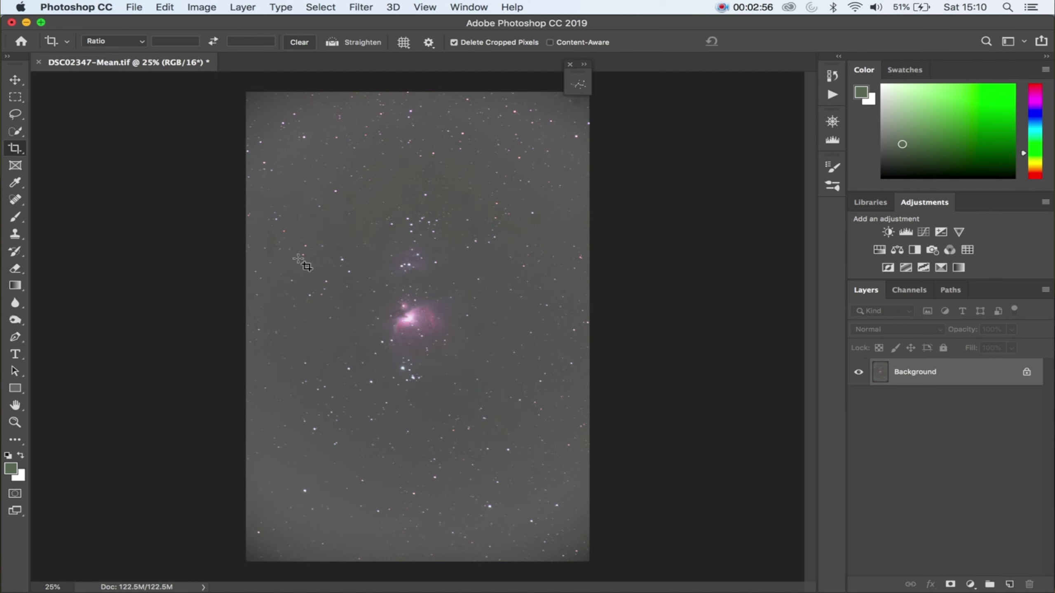
Apply two Levels passes raising the black point (to 51) and brightening the midtones.
key("super+l")
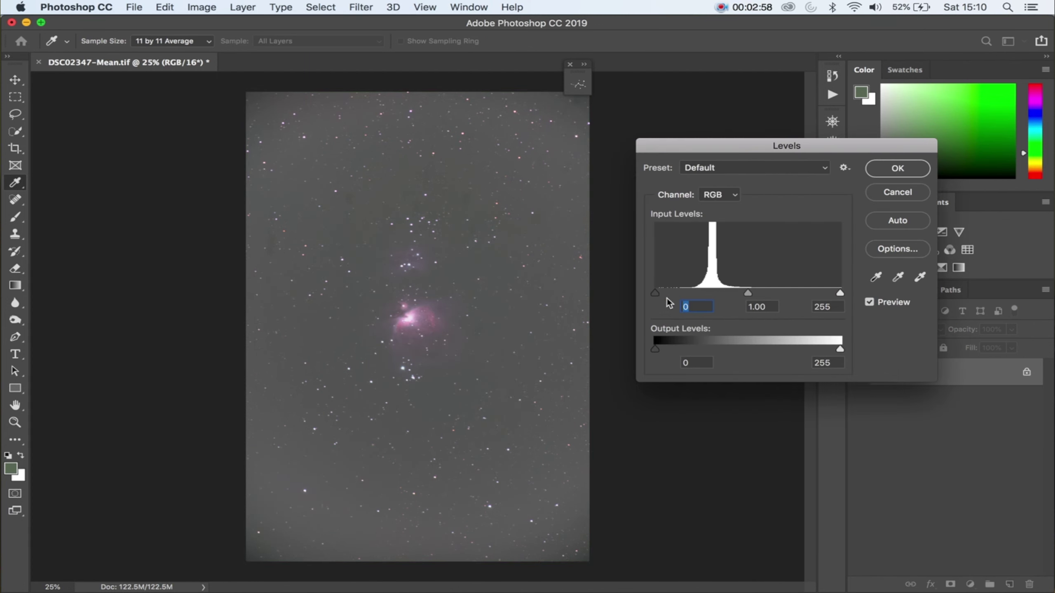
left_click_drag(656, 293, 695, 296)
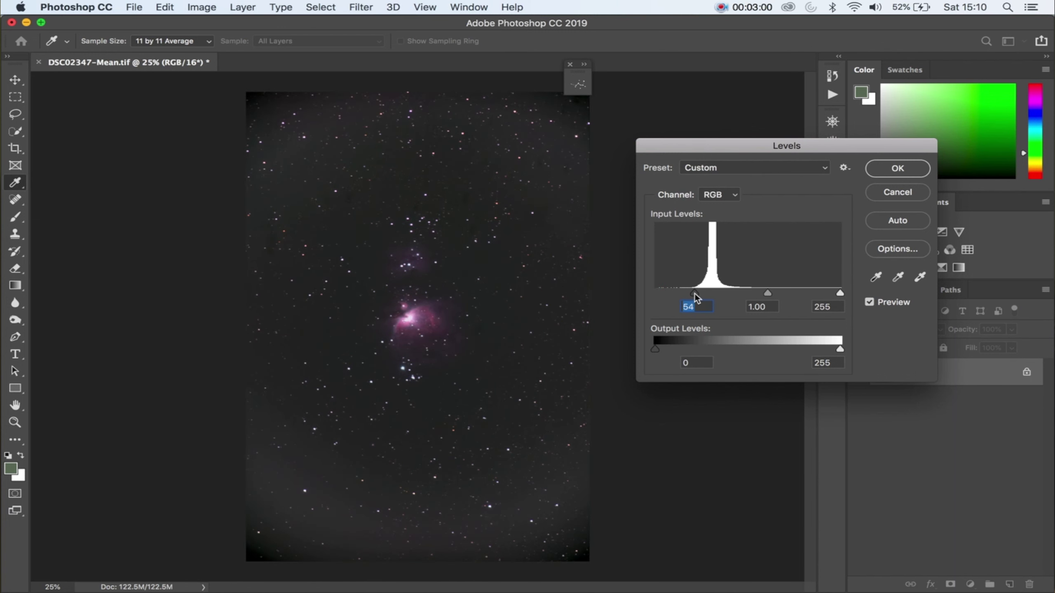
left_click_drag(768, 293, 737, 294)
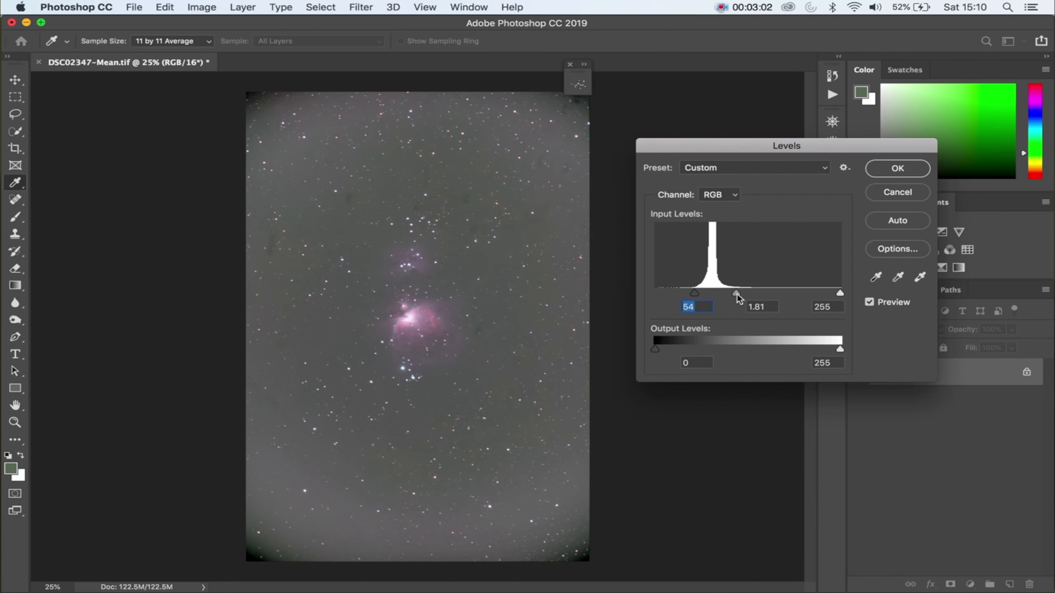
left_click(898, 167)
key("l")
key("super+l")
left_click_drag(654, 293, 691, 292)
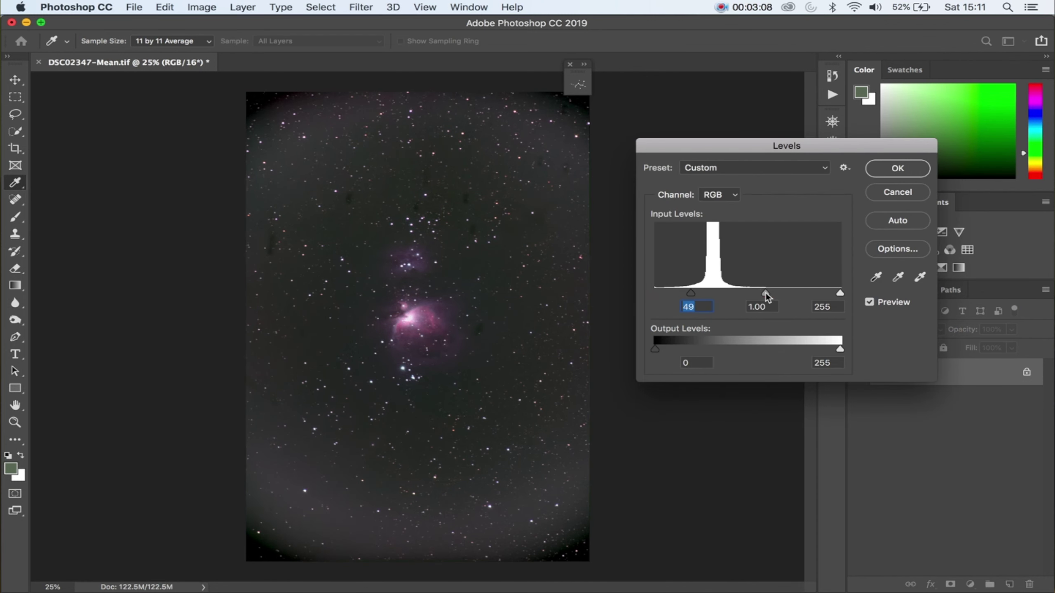
left_click_drag(766, 293, 740, 294)
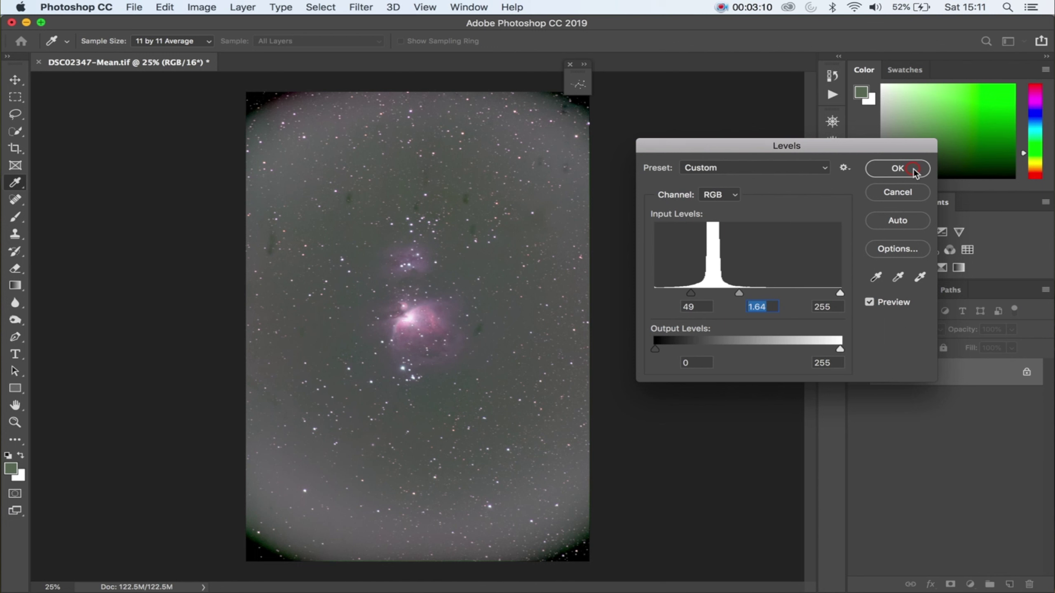
left_click(897, 168)
Apply Levels with black point 52 and midtones 1.83.
key("super+l")
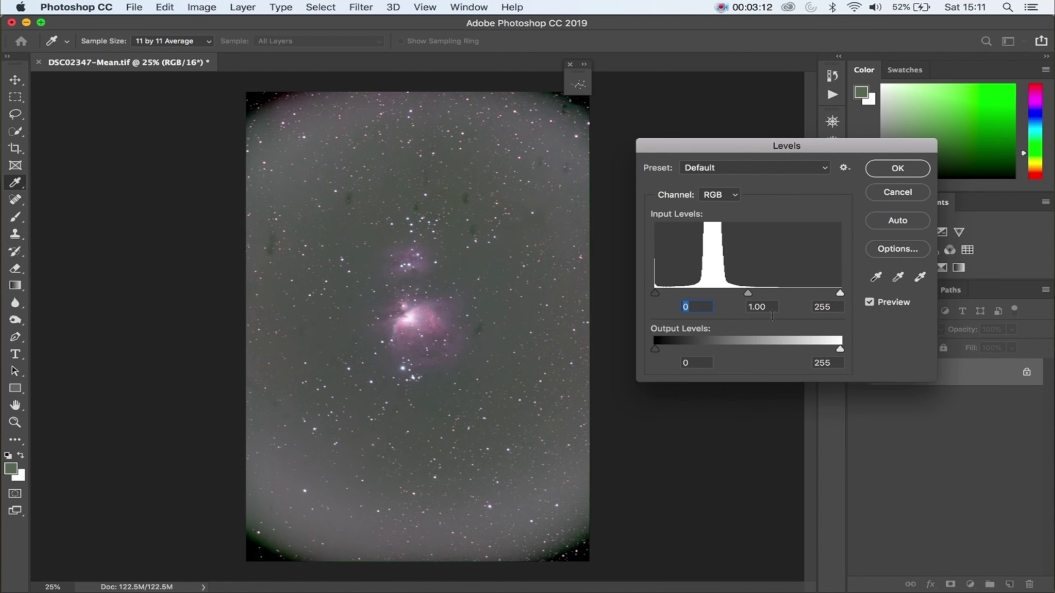
left_click_drag(651, 296, 693, 293)
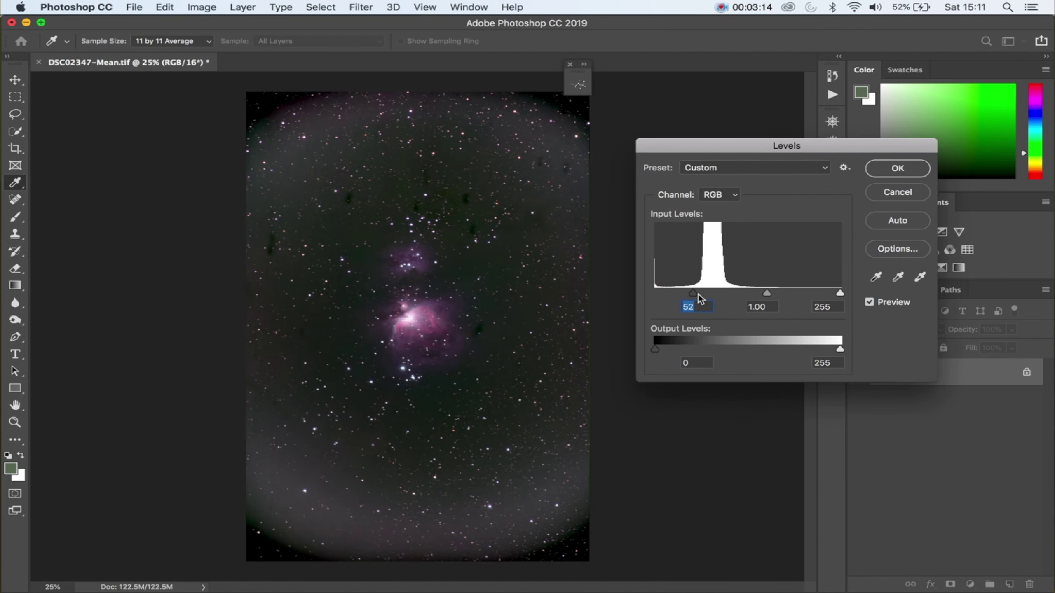
left_click_drag(767, 295, 736, 291)
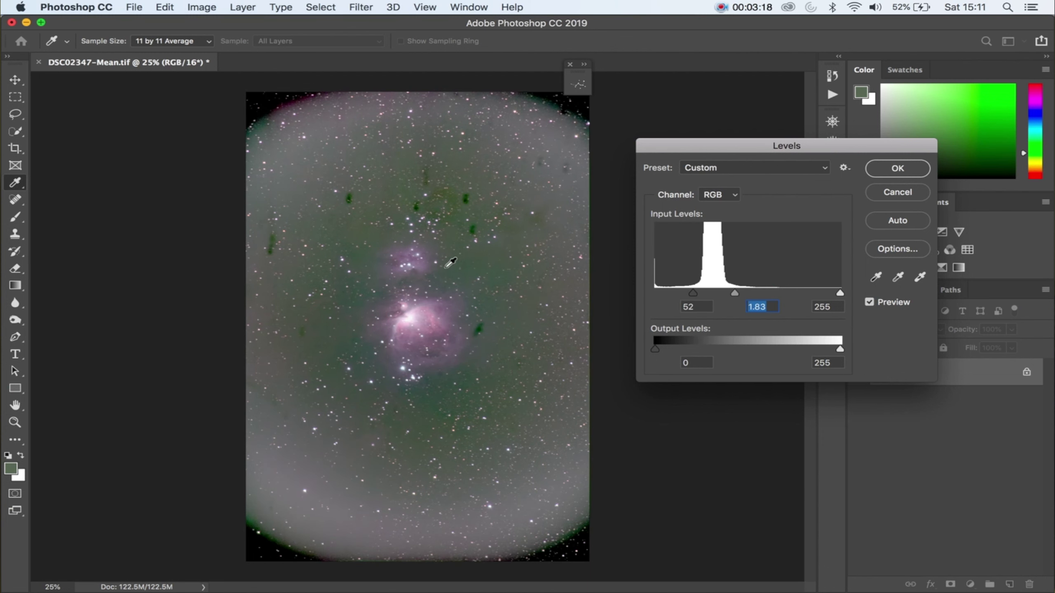
left_click(913, 169)
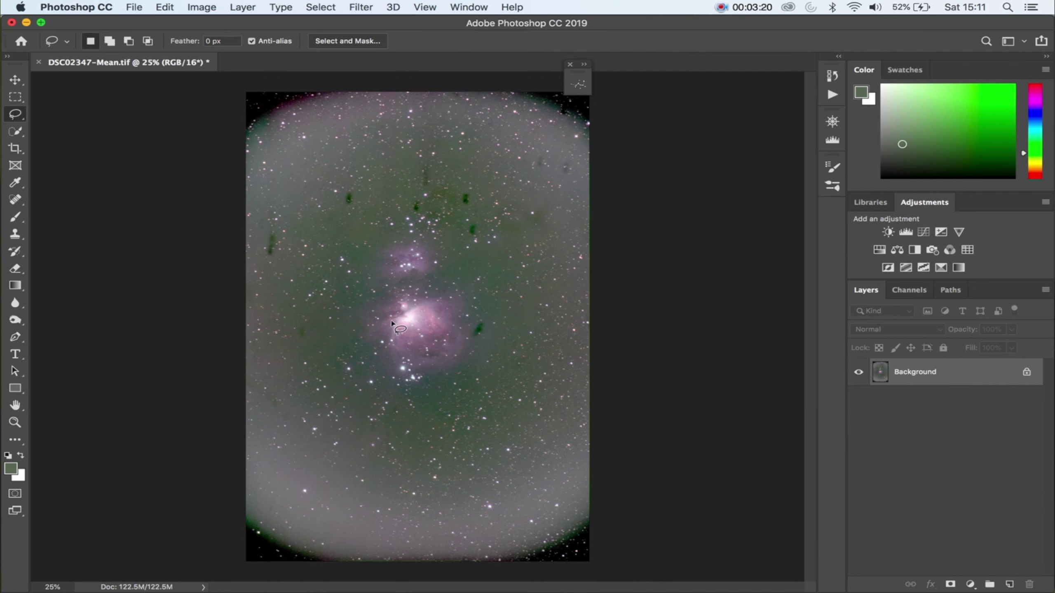
Apply a final Levels pass with black input 42 and midtones 1.33.
key("super+l")
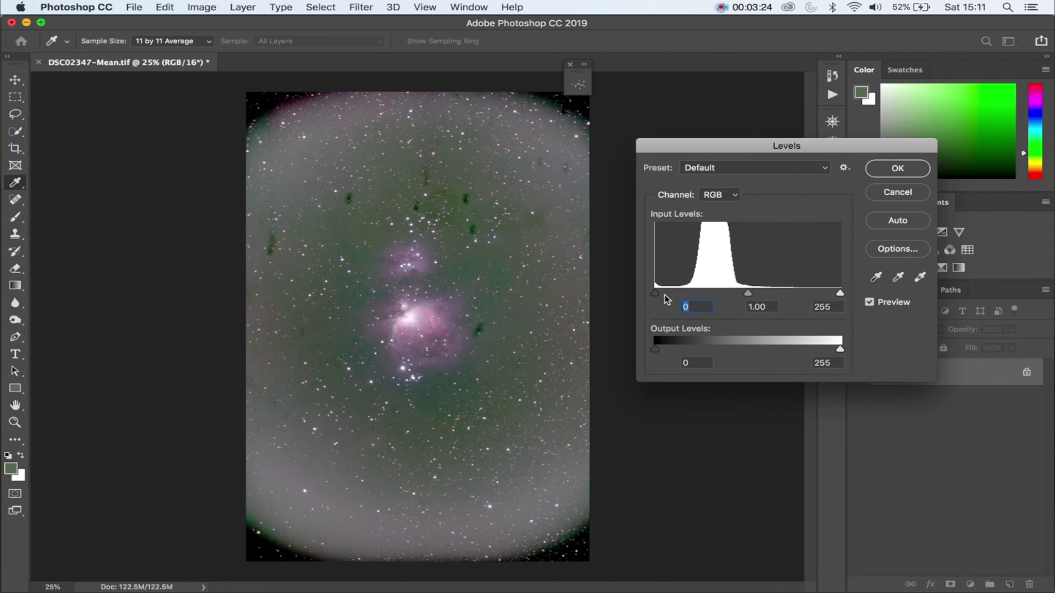
left_click_drag(657, 292, 685, 293)
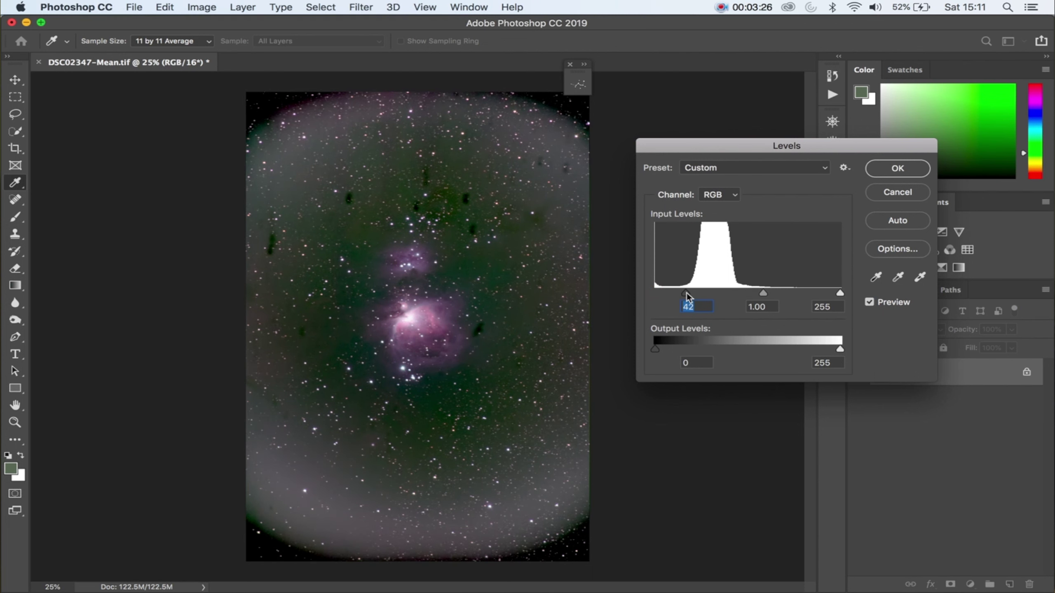
left_click_drag(761, 294, 748, 292)
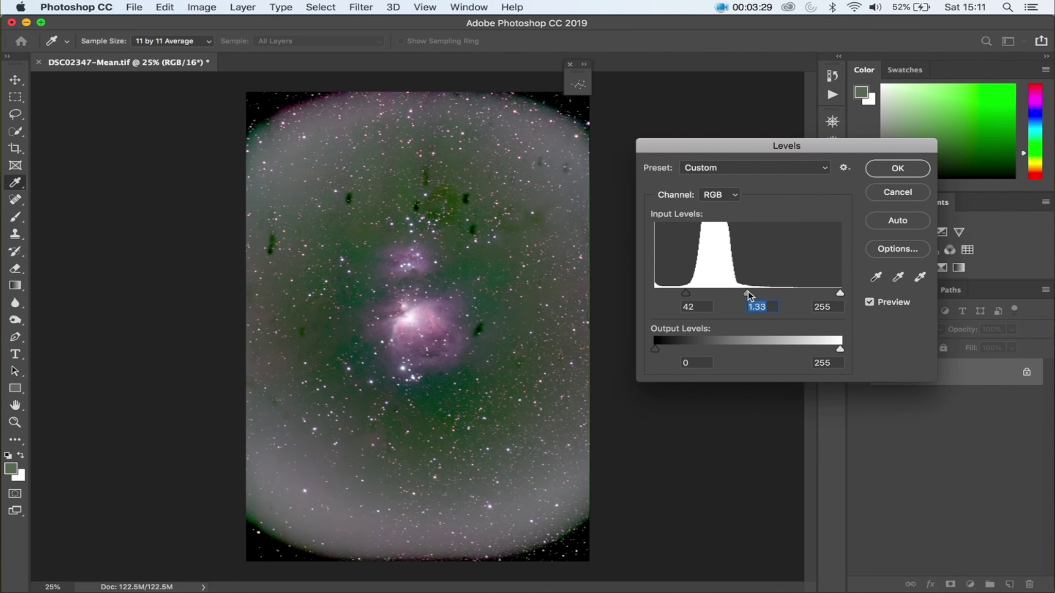
left_click(902, 169)
key("l")
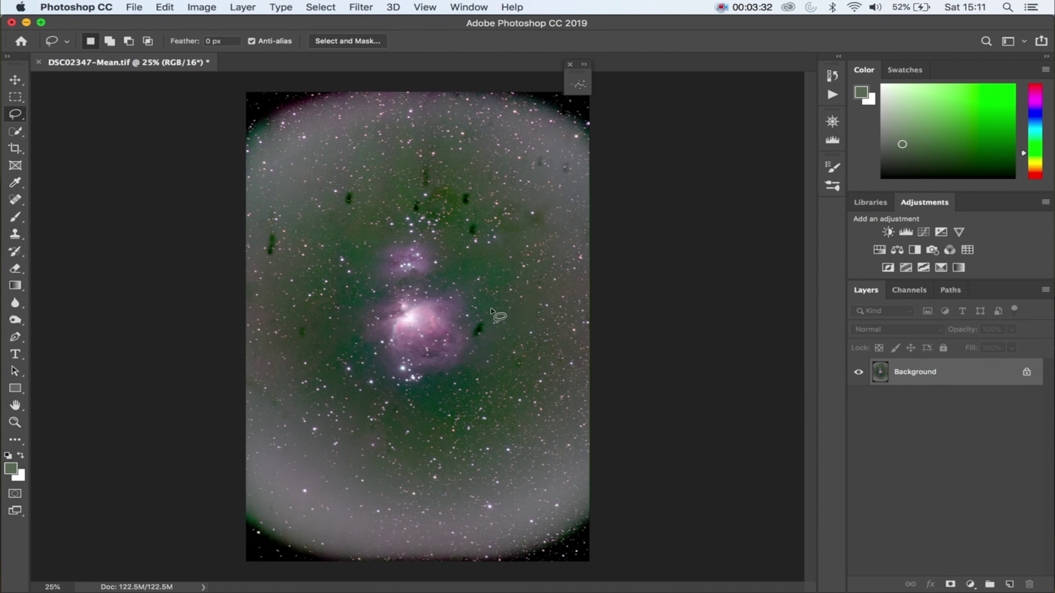
Switch to the Crop tool to frame a near-square area around the nebula.
left_click(16, 149)
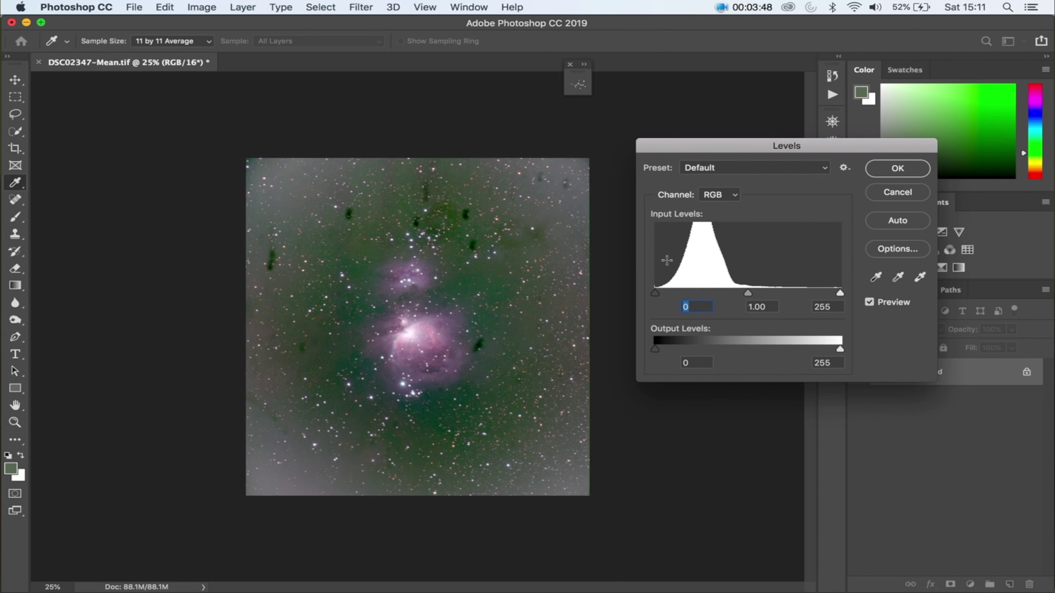
Apply Levels to the cropped image with black input 8 and midtones 1.05.
left_click_drag(658, 295, 666, 296)
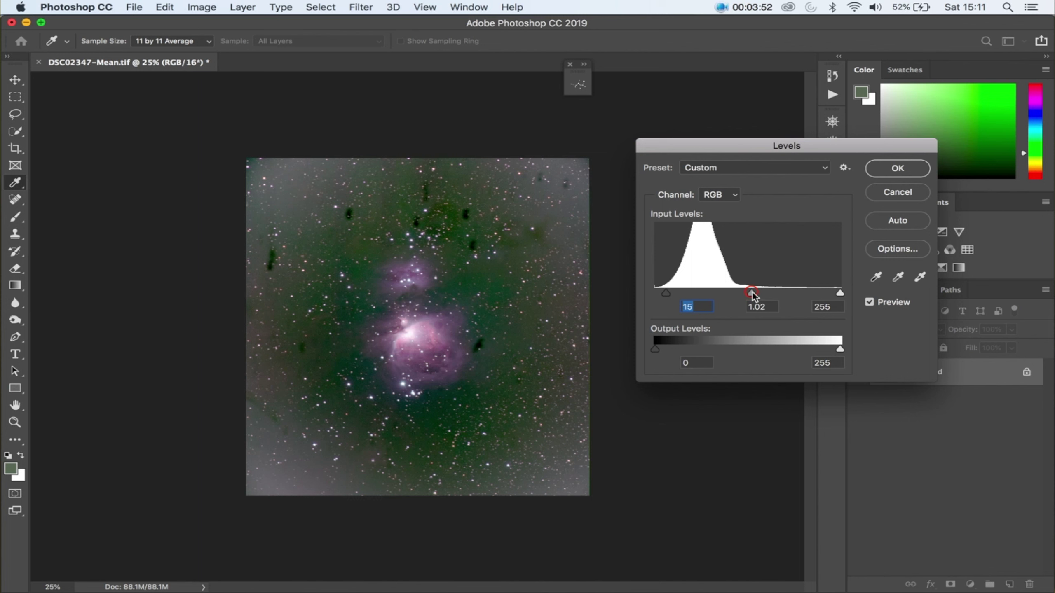
left_click_drag(753, 293, 737, 296)
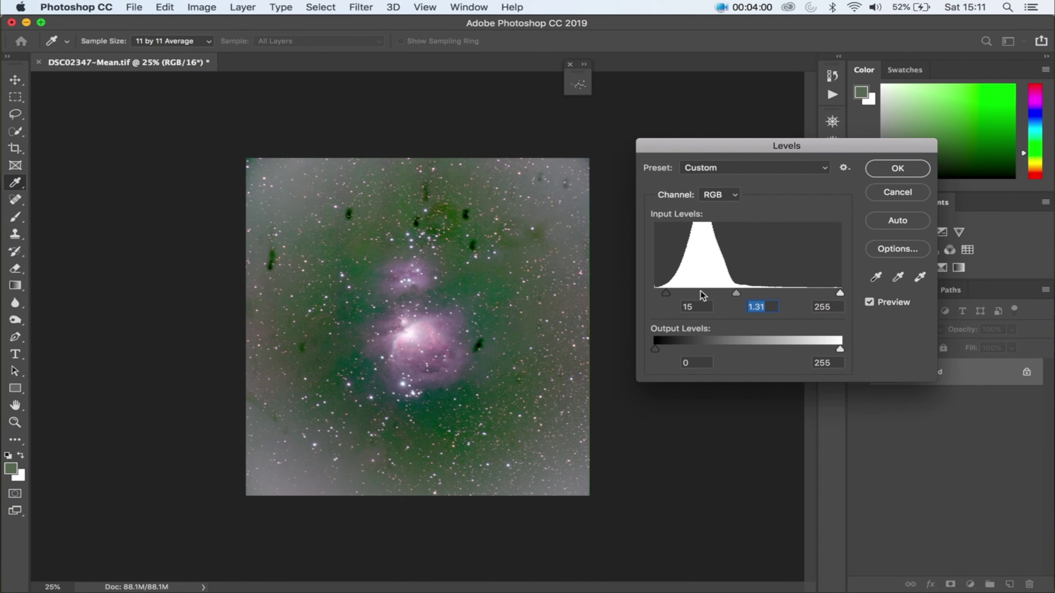
left_click_drag(667, 294, 663, 294)
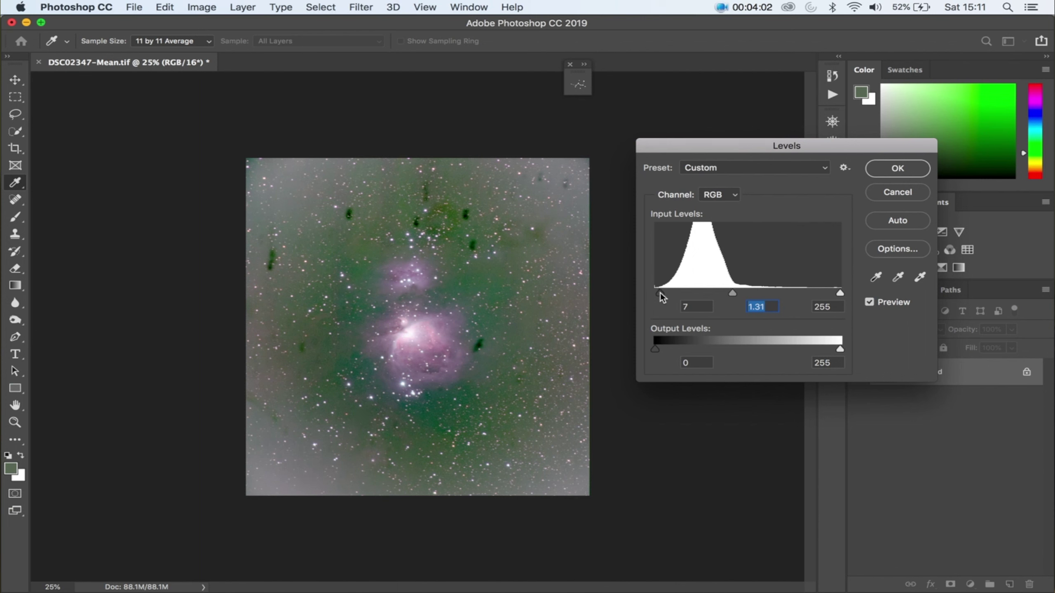
left_click(661, 292)
left_click_drag(733, 294, 744, 294)
key("Tab")
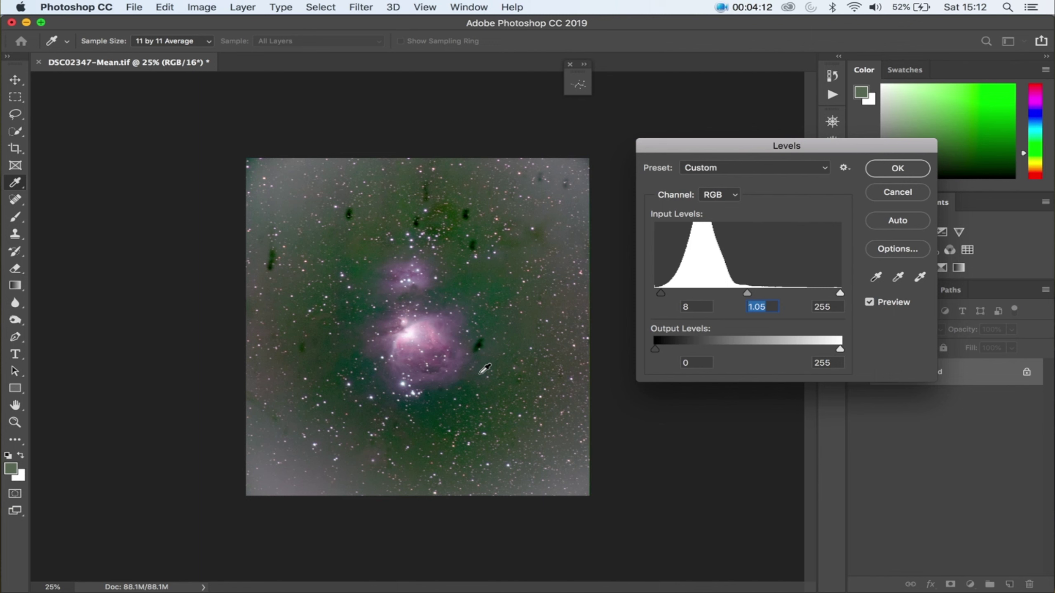
left_click(910, 168)
Raise the middle of the RGB curve in Curves to brighten the nebula.
key("c")
key("super+m")
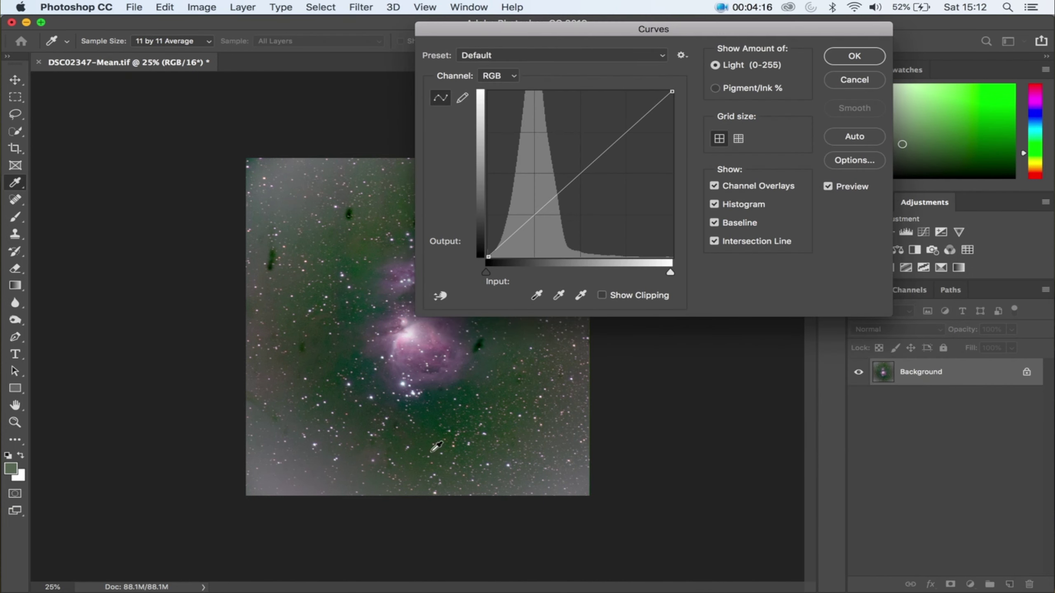
left_click_drag(561, 195, 555, 172)
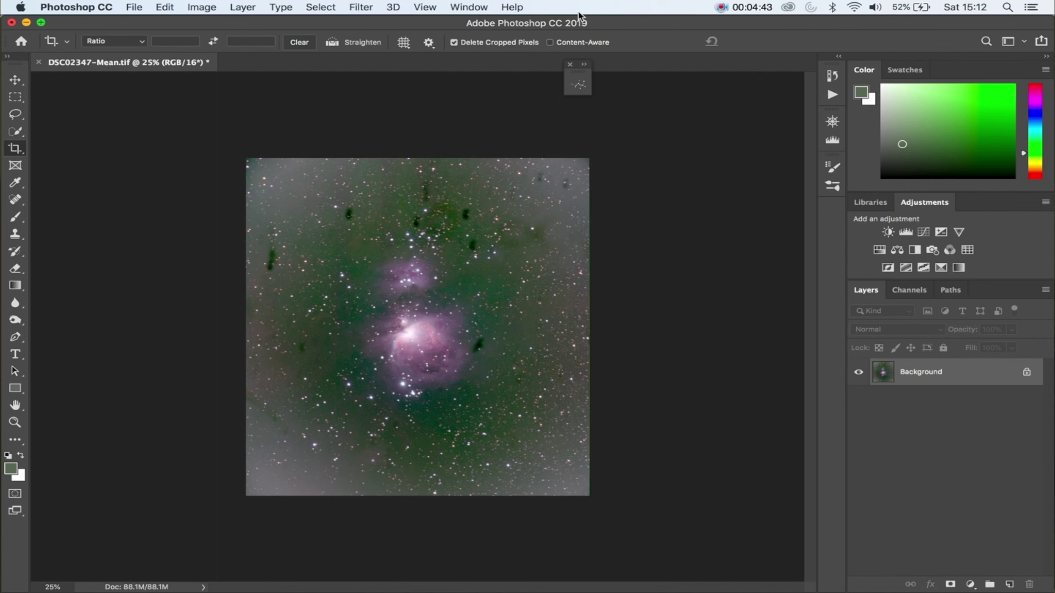
Open the Camera Raw Filter through a Help search for 'raw'.
left_click(521, 12)
type("raw")
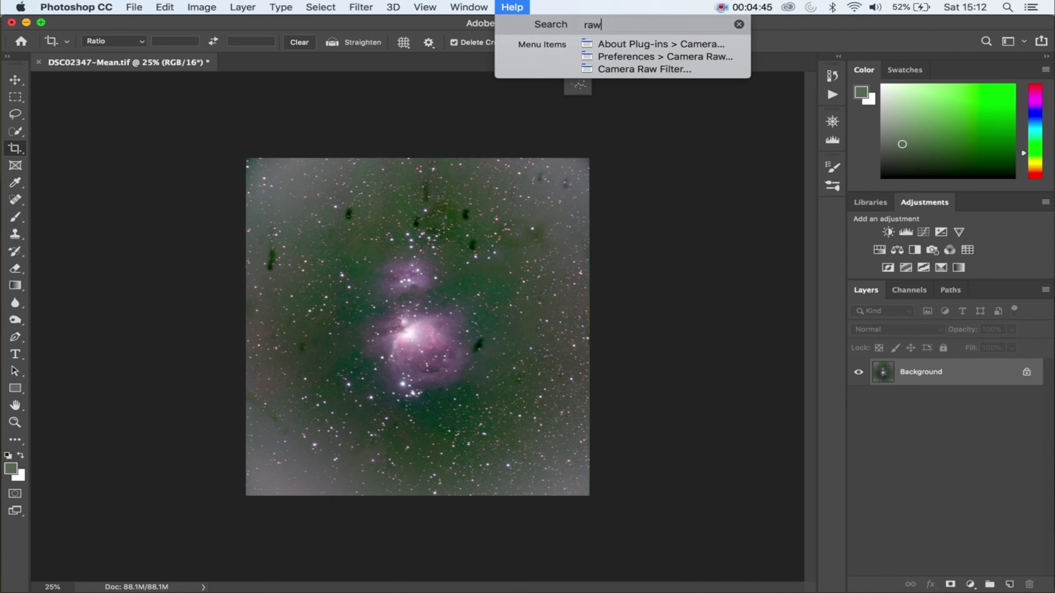
left_click(520, 12)
left_click(503, 8)
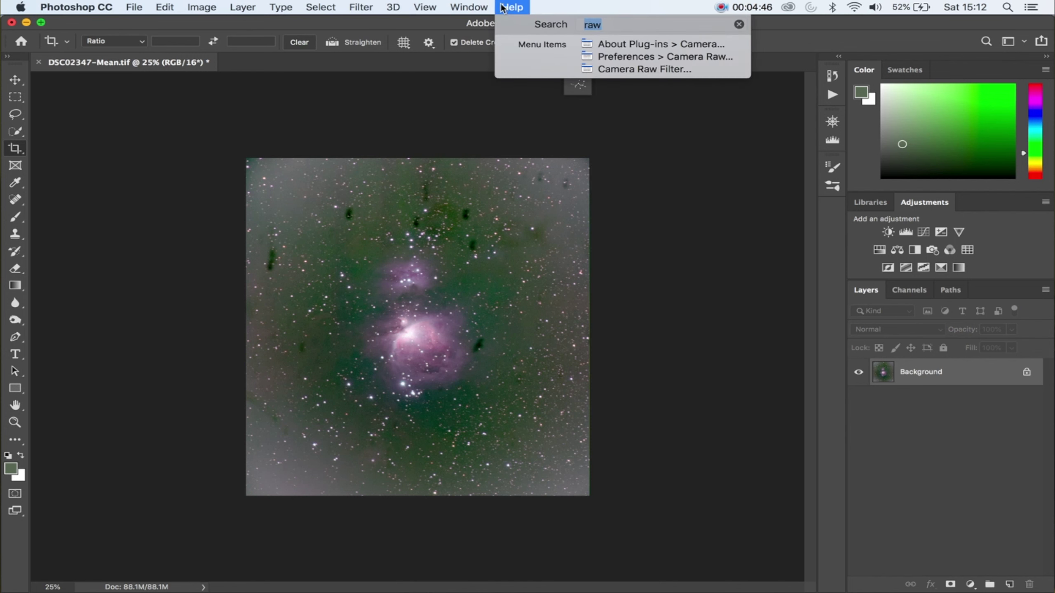
left_click(635, 70)
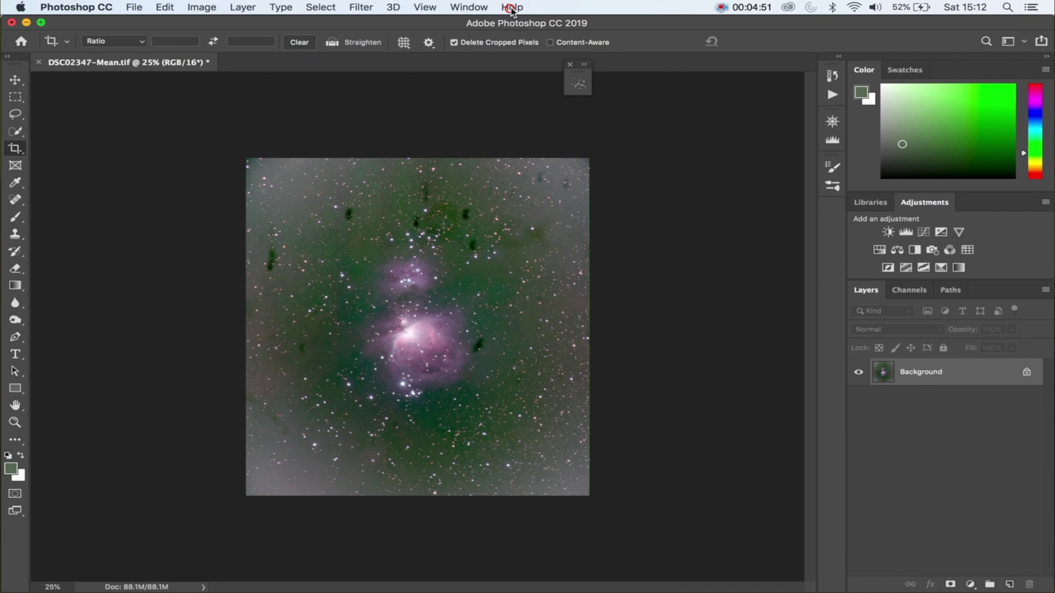
left_click(511, 8)
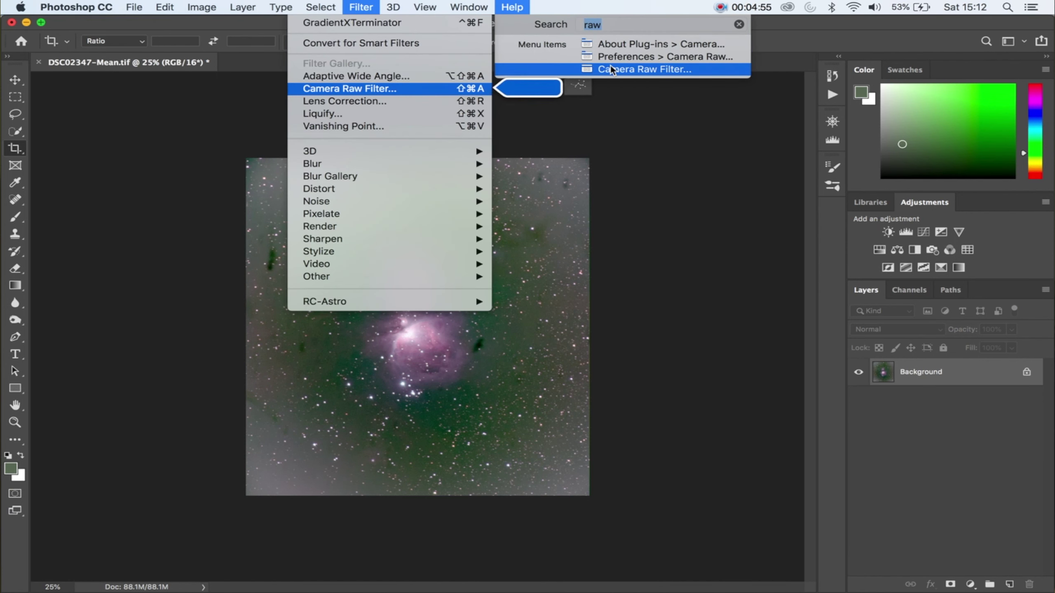
left_click(612, 69)
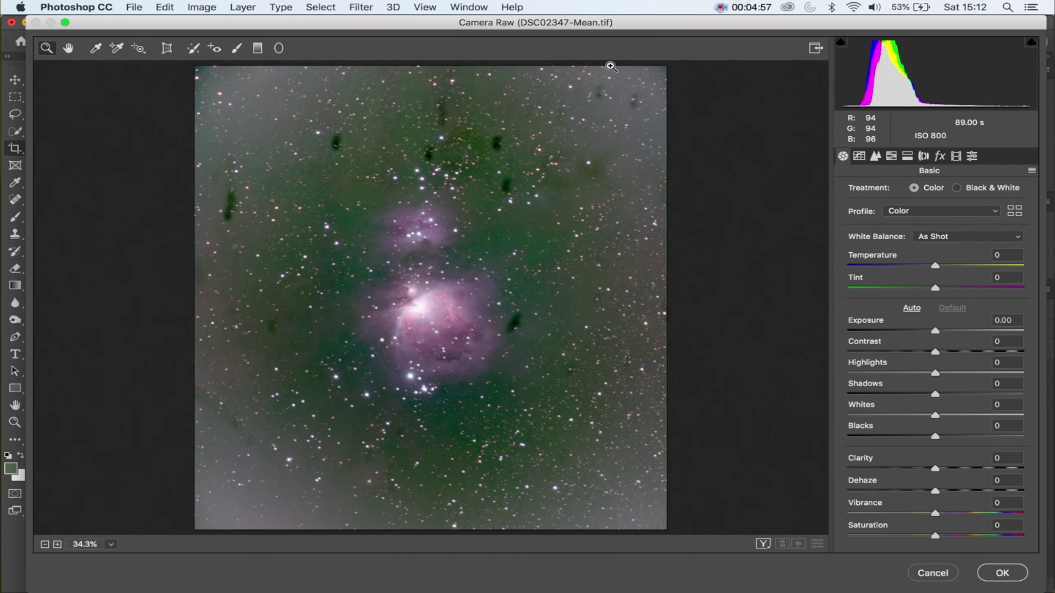
Add post-crop vignetting: Amount -50, Midpoint 0, Roundness +100, Feather 100.
left_click(940, 156)
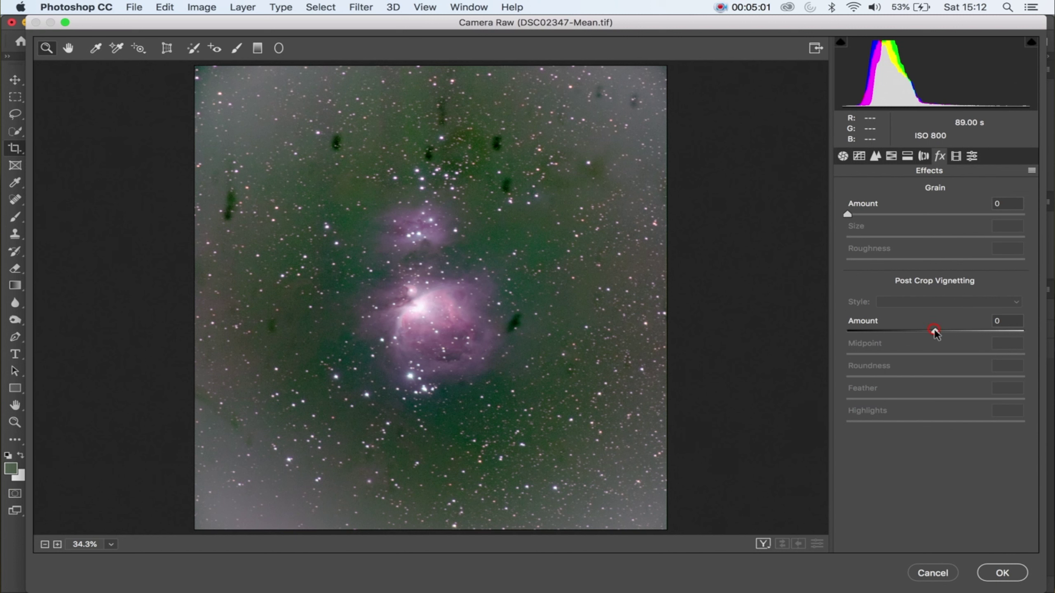
left_click_drag(934, 331, 881, 331)
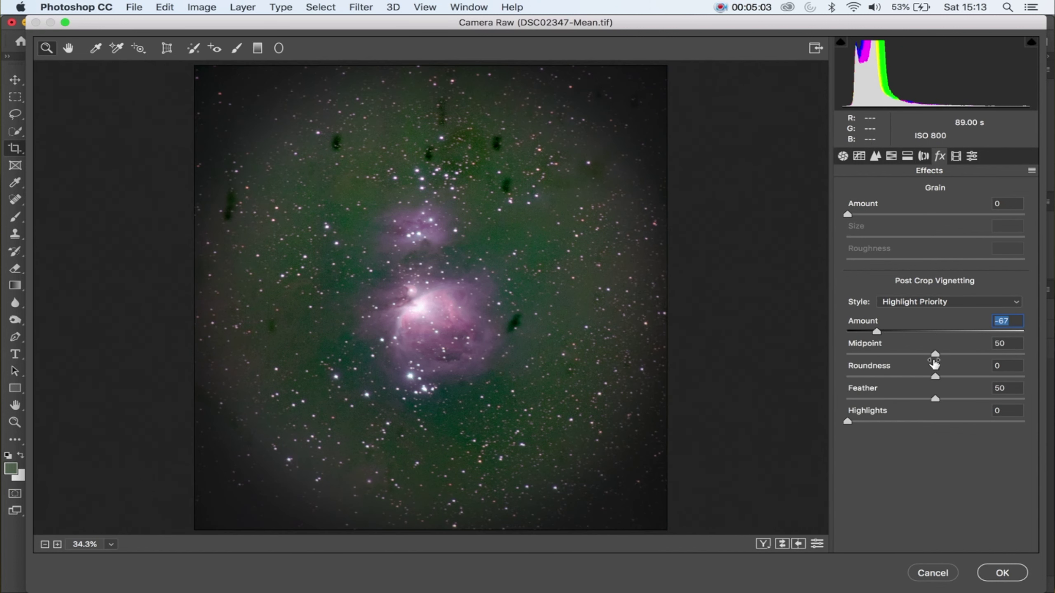
left_click_drag(932, 357, 782, 358)
left_click_drag(877, 331, 891, 331)
left_click_drag(935, 377, 1021, 385)
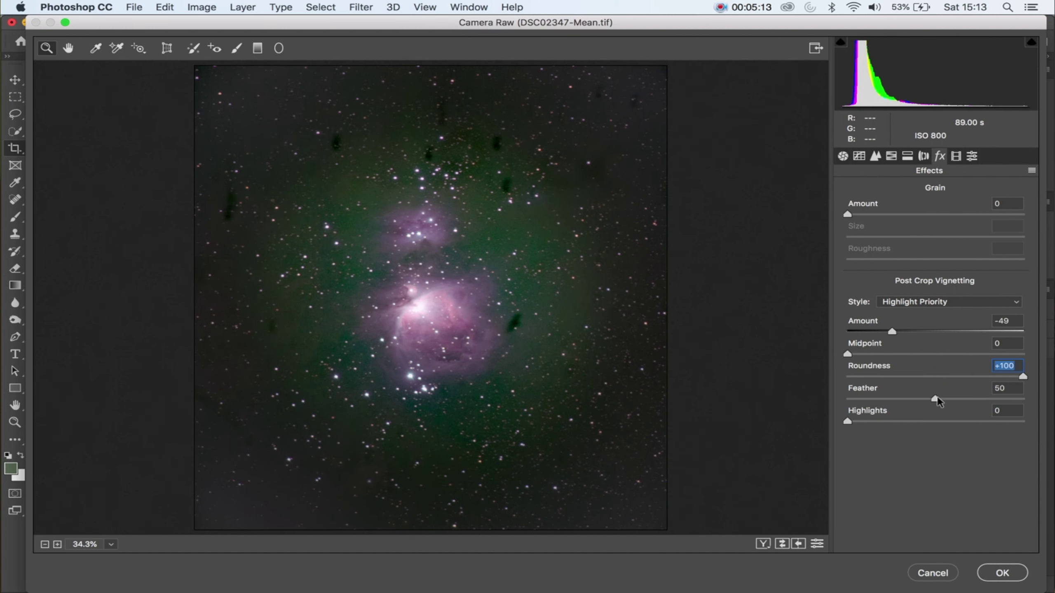
left_click_drag(935, 398, 1026, 398)
left_click(998, 386)
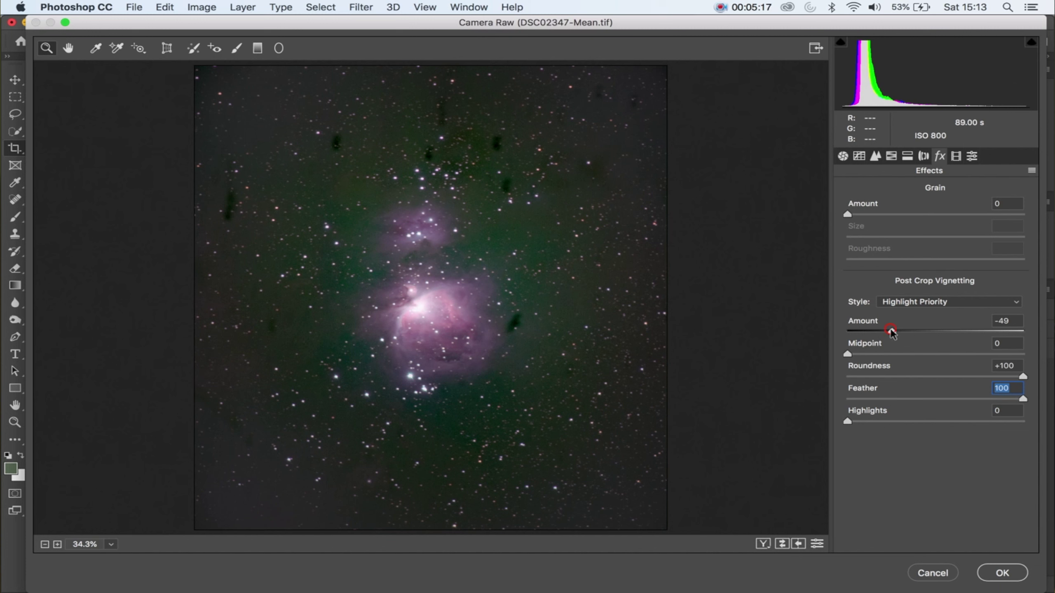
left_click_drag(891, 331, 891, 330)
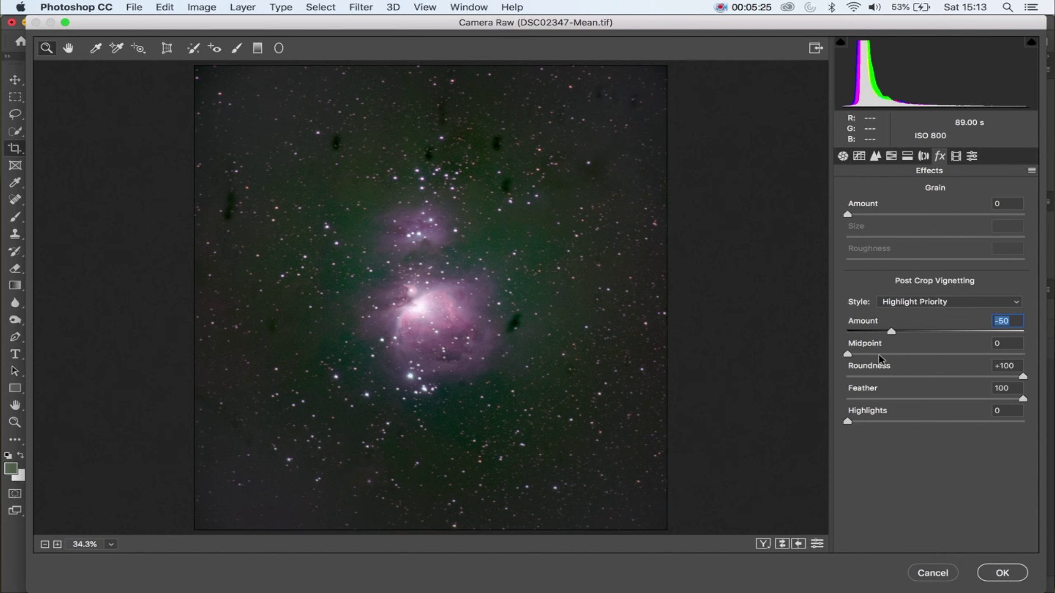
Cut HSL saturation of Greens and Aquas to -100, reduce Blues, and apply Camera Raw.
left_click(892, 154)
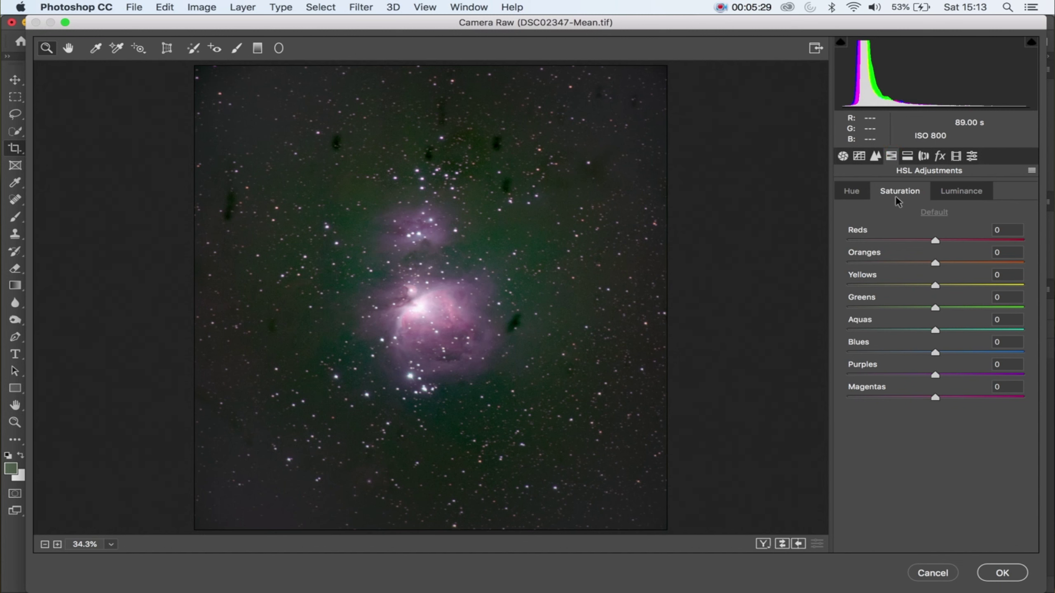
left_click_drag(935, 307, 824, 307)
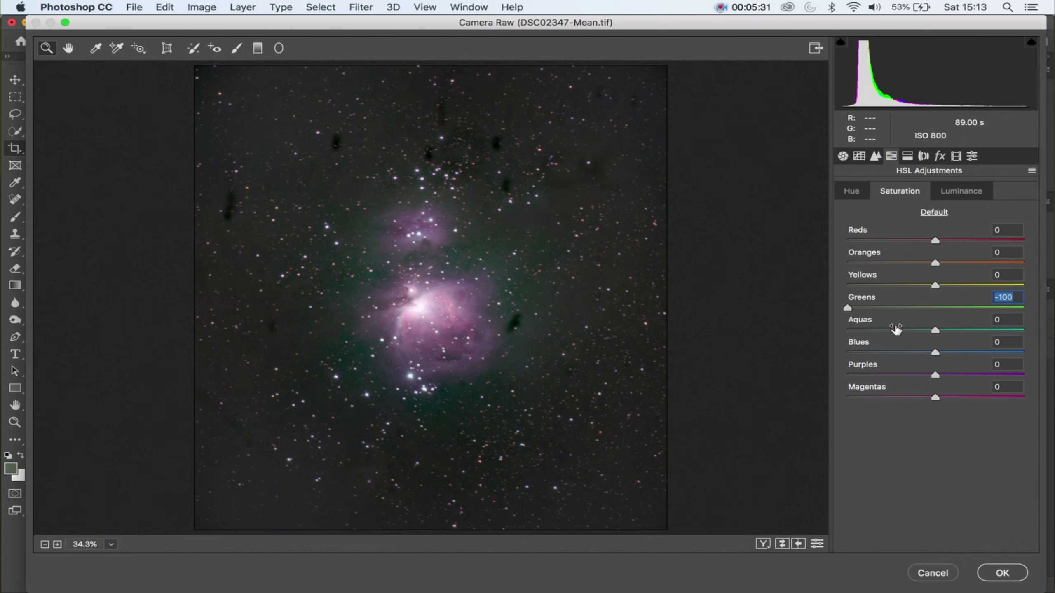
left_click_drag(936, 330, 744, 330)
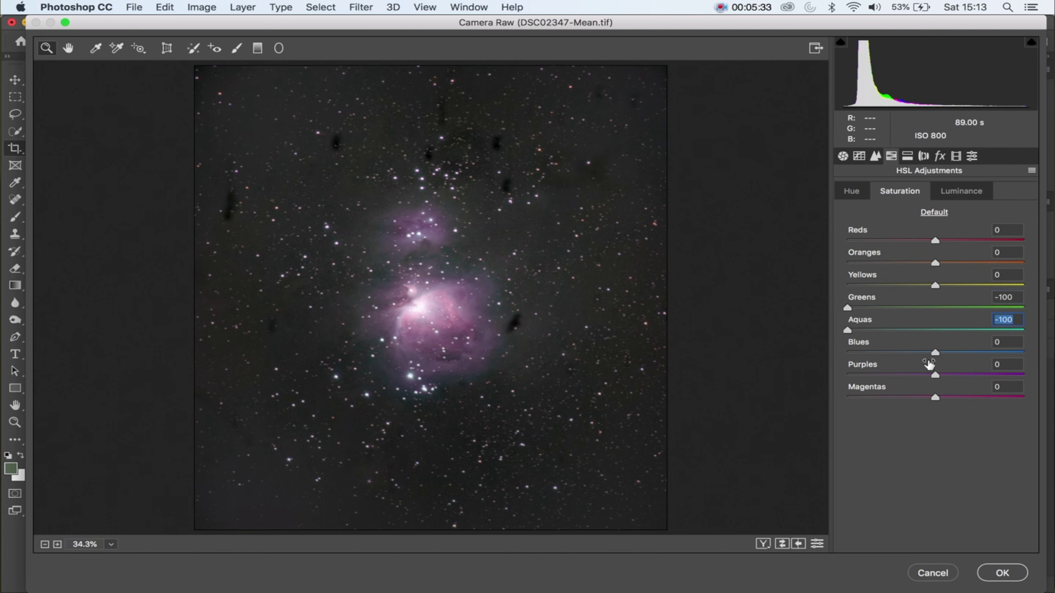
left_click_drag(935, 352, 893, 356)
left_click_drag(892, 352, 900, 353)
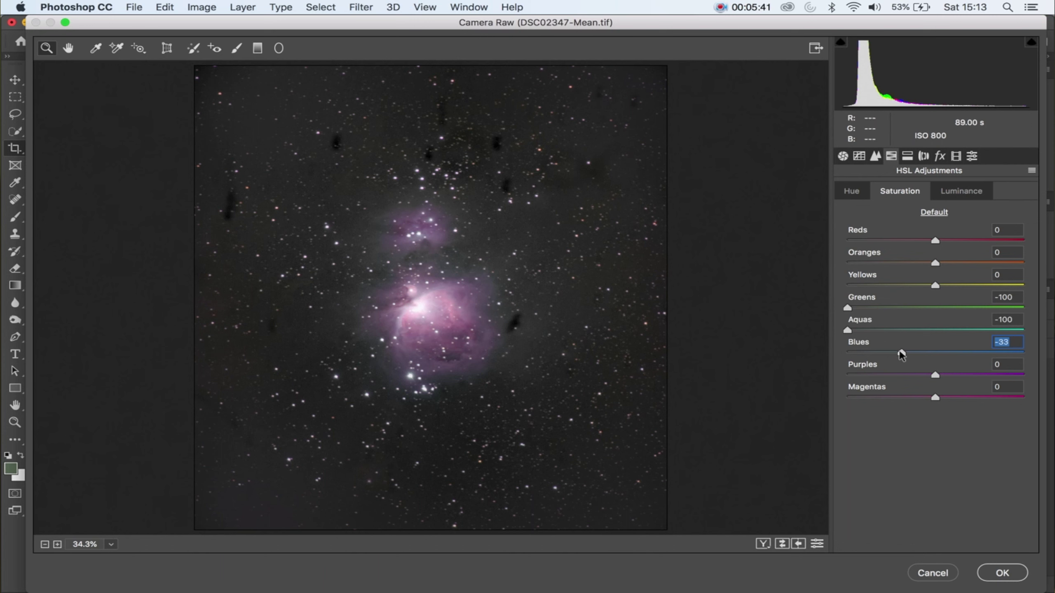
left_click(843, 157)
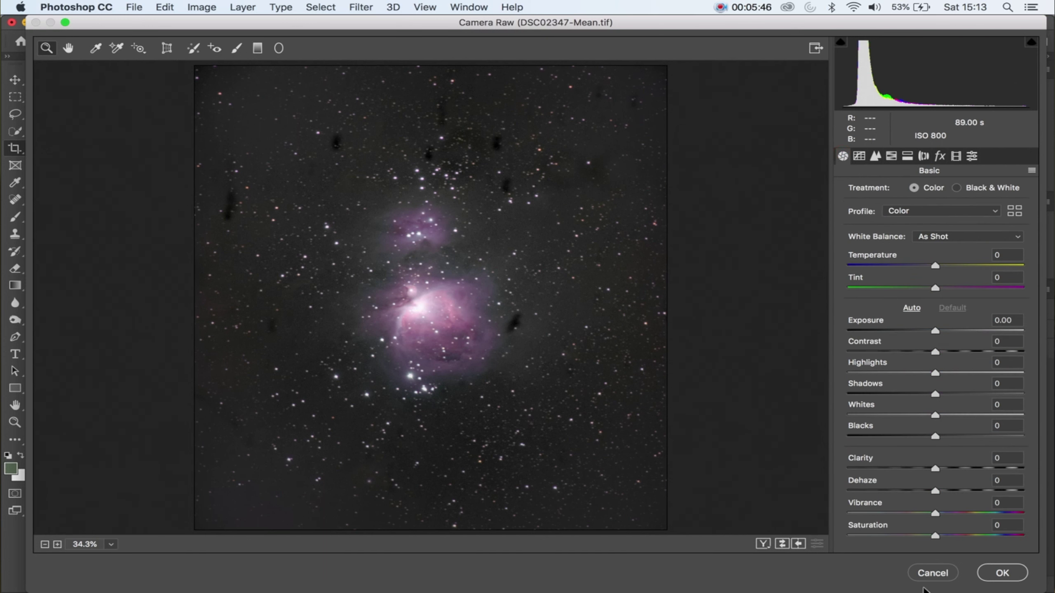
left_click(992, 579)
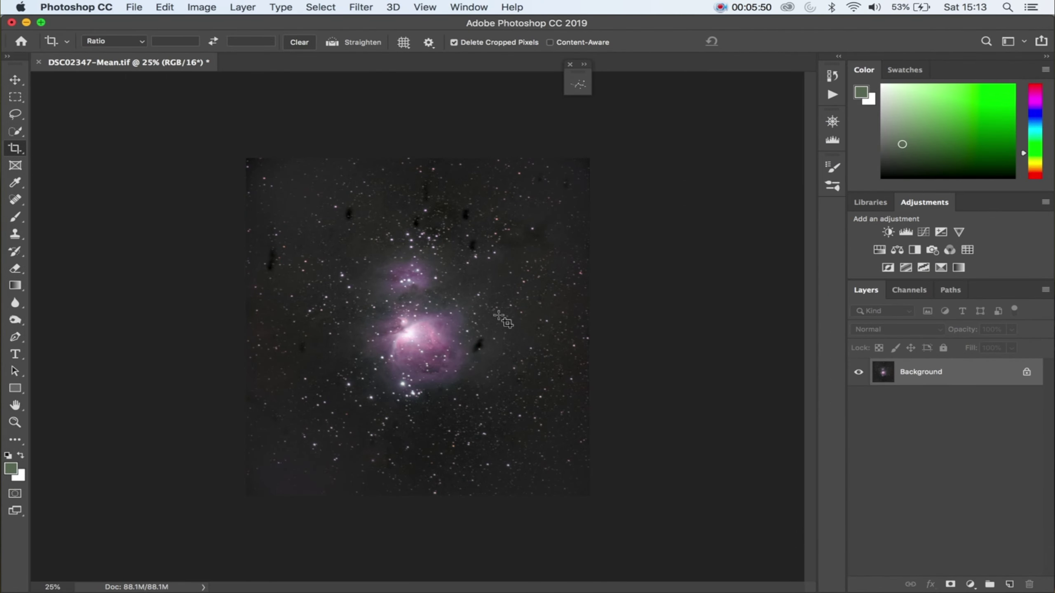
Undo and redo the Camera Raw filter to compare, then reopen the Camera Raw Filter.
key("super+z")
left_click(165, 7)
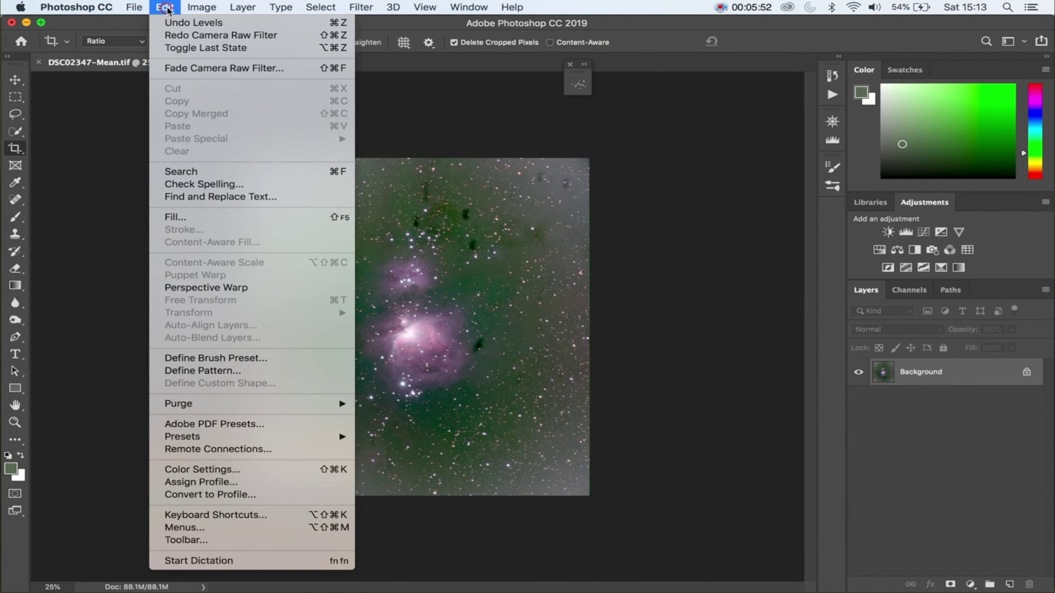
left_click(220, 35)
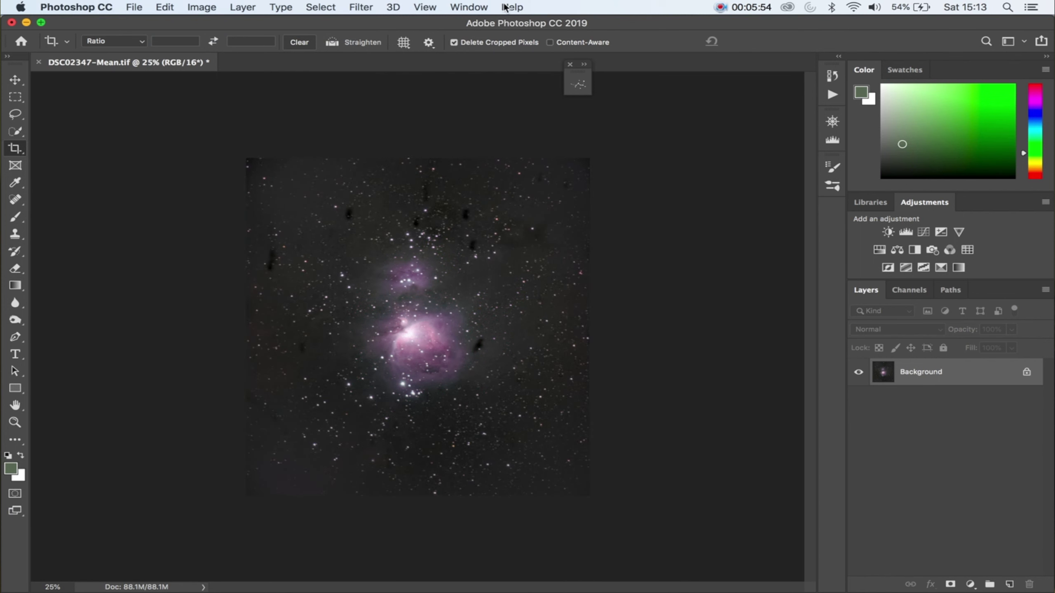
left_click(511, 7)
left_click(511, 7)
left_click(511, 7)
left_click(512, 7)
left_click(515, 8)
left_click(515, 8)
left_click(520, 10)
left_click(631, 107)
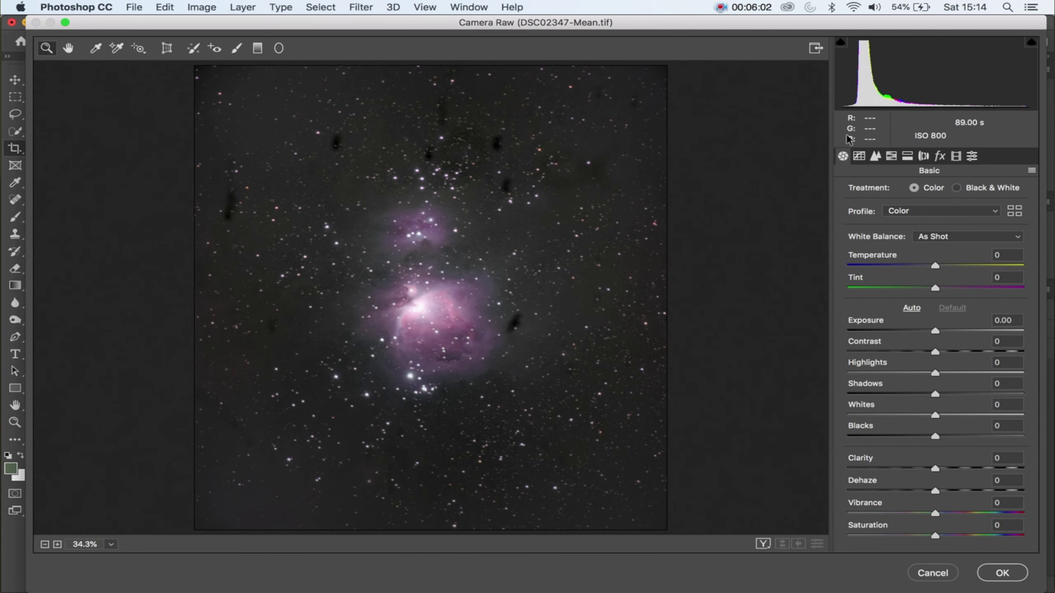
Shift HSL hues to Blues -24, Magentas +48 and Purples -31.
left_click(891, 156)
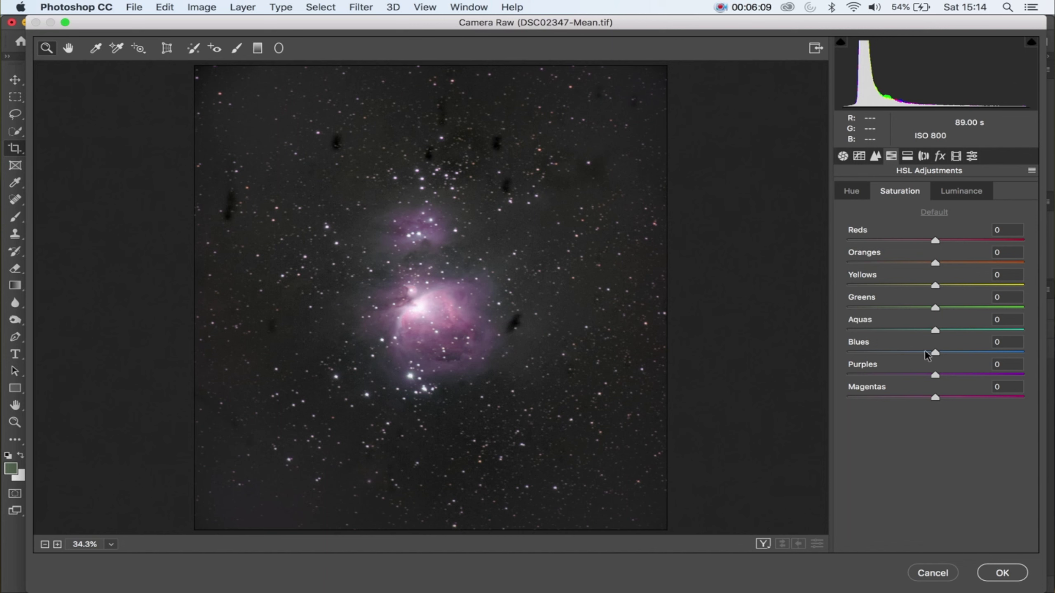
left_click(851, 192)
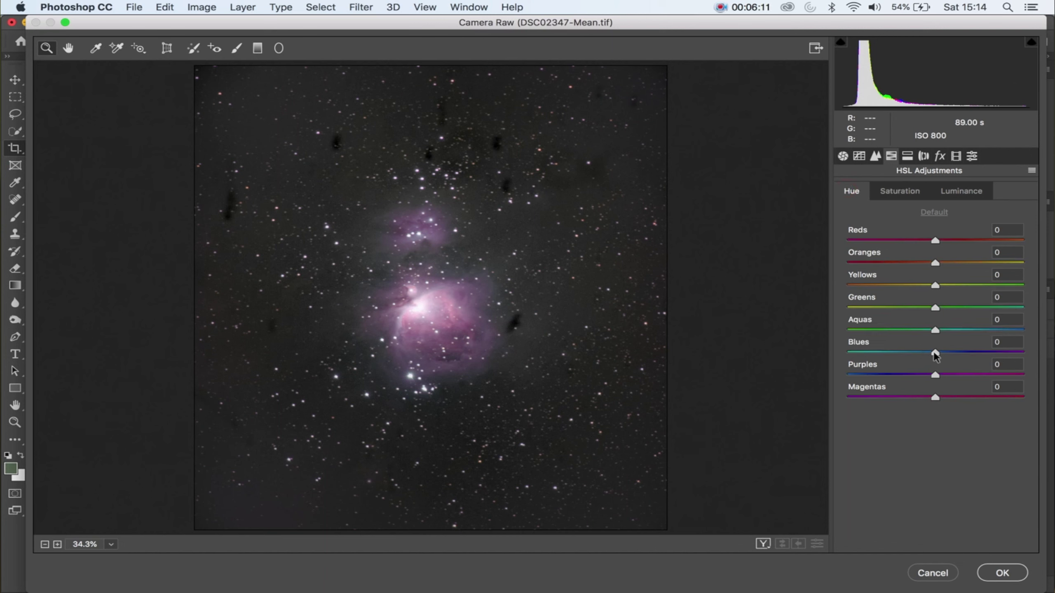
left_click_drag(957, 351, 924, 361)
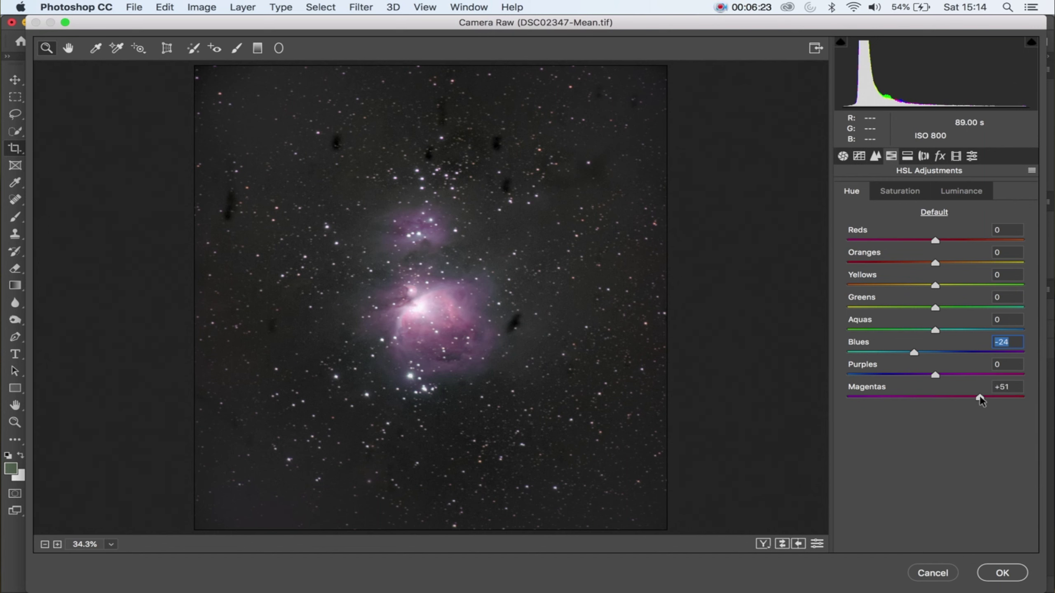
left_click_drag(980, 398, 978, 398)
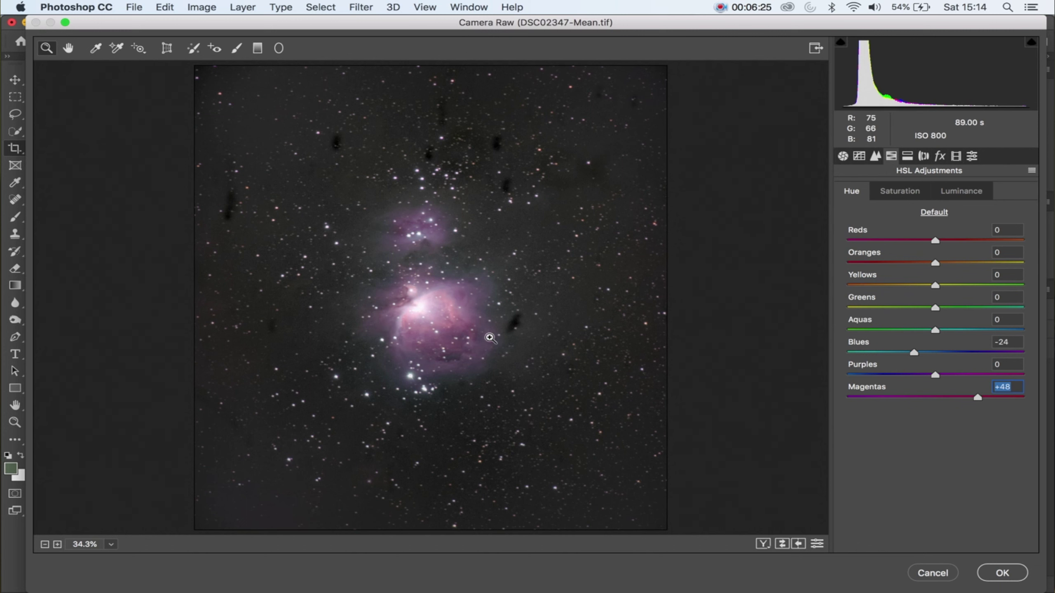
left_click_drag(935, 375, 908, 375)
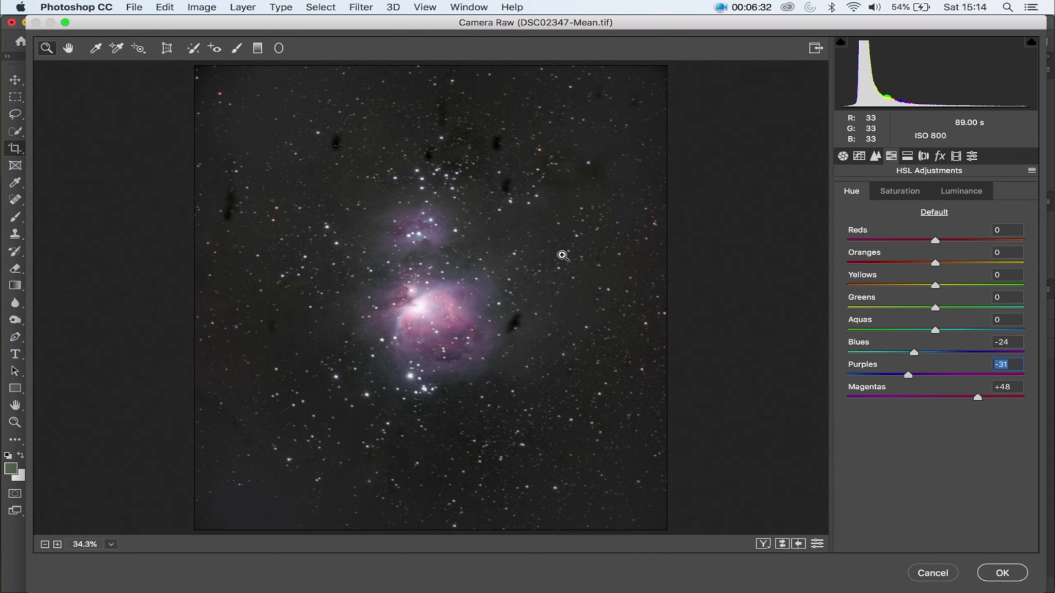
left_click(843, 155)
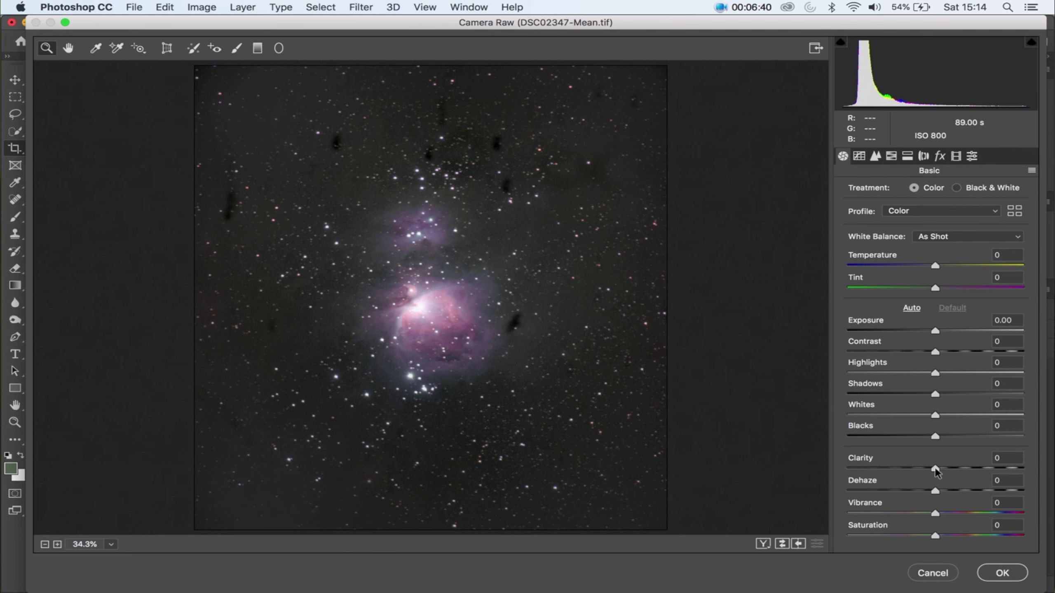
Apply Camera Raw Clarity +23, Contrast +22 and Dehaze +12 to the nebula photo.
left_click_drag(935, 470, 946, 491)
left_click_drag(935, 352, 955, 355)
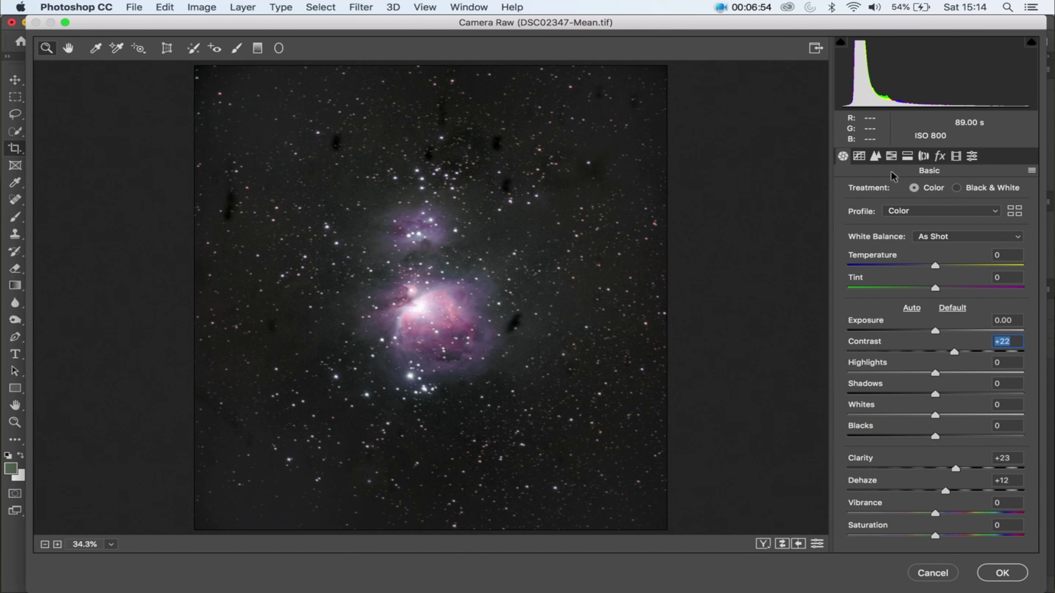
left_click(1002, 574)
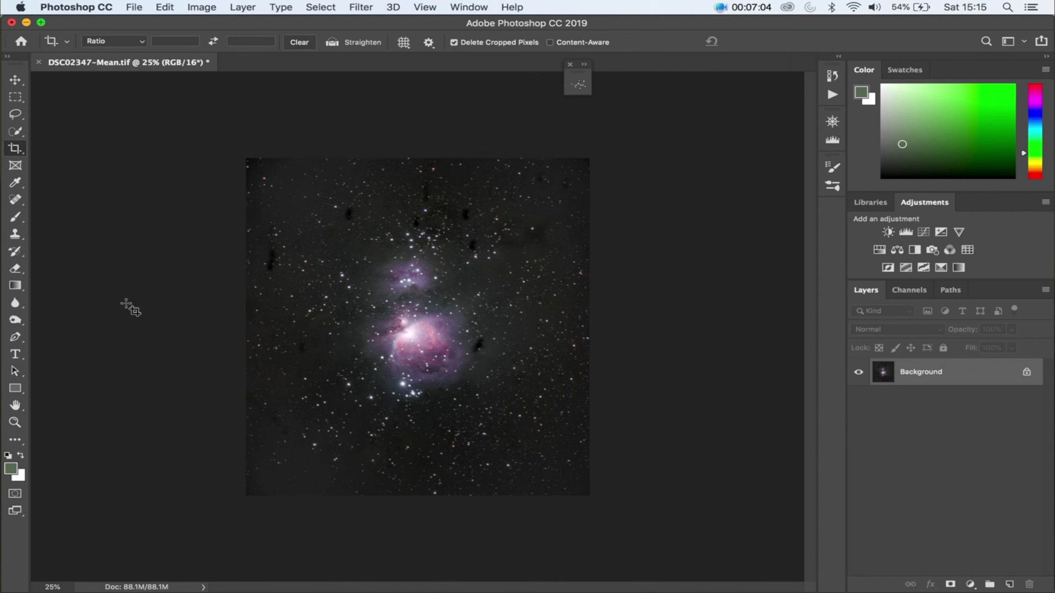
Try the Spot Healing Brush at size 200 on three dark dust spots, then undo the heals.
left_click(15, 200)
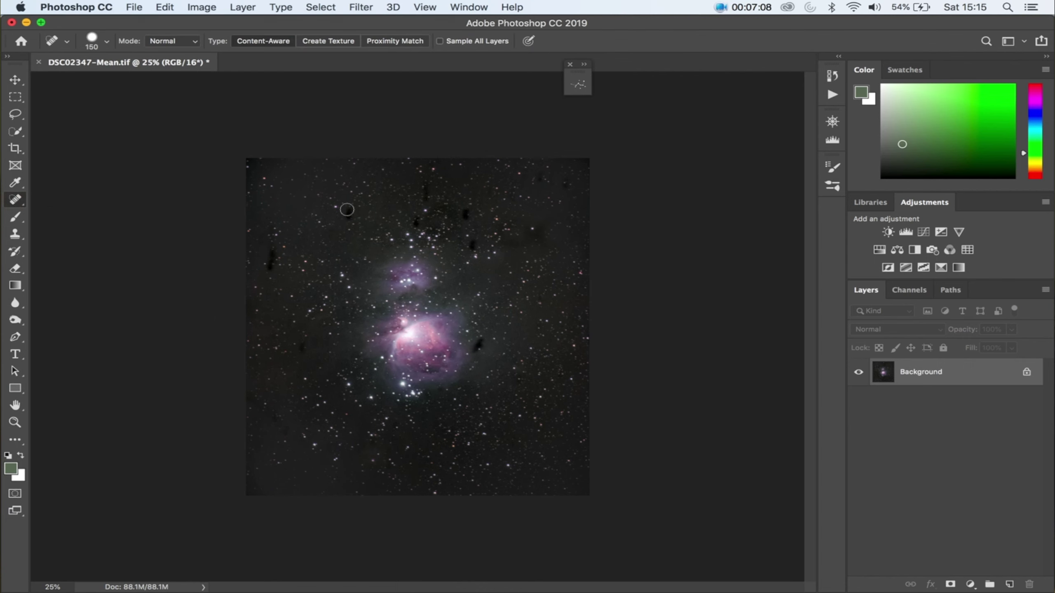
key("bracketright")
key("bracketright")
left_click_drag(347, 213, 348, 213)
left_click(474, 246)
left_click(465, 214)
key("super+z")
key("super+z")
key("super+z")
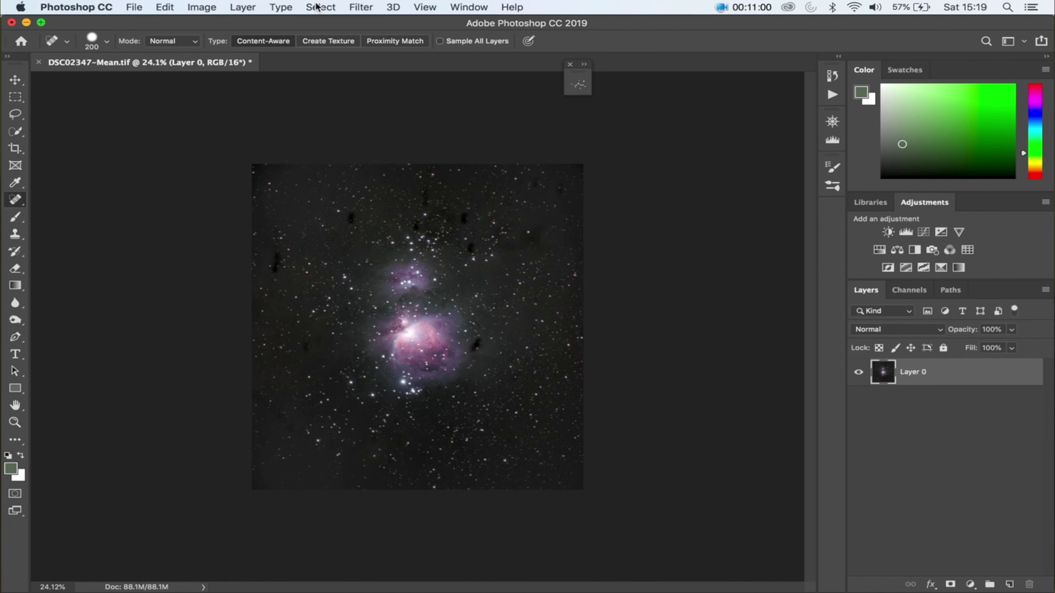
Select the bright purple nebula with Color Range, Sampled Colors from the upper nebula, Fuzziness 32.
left_click(317, 7)
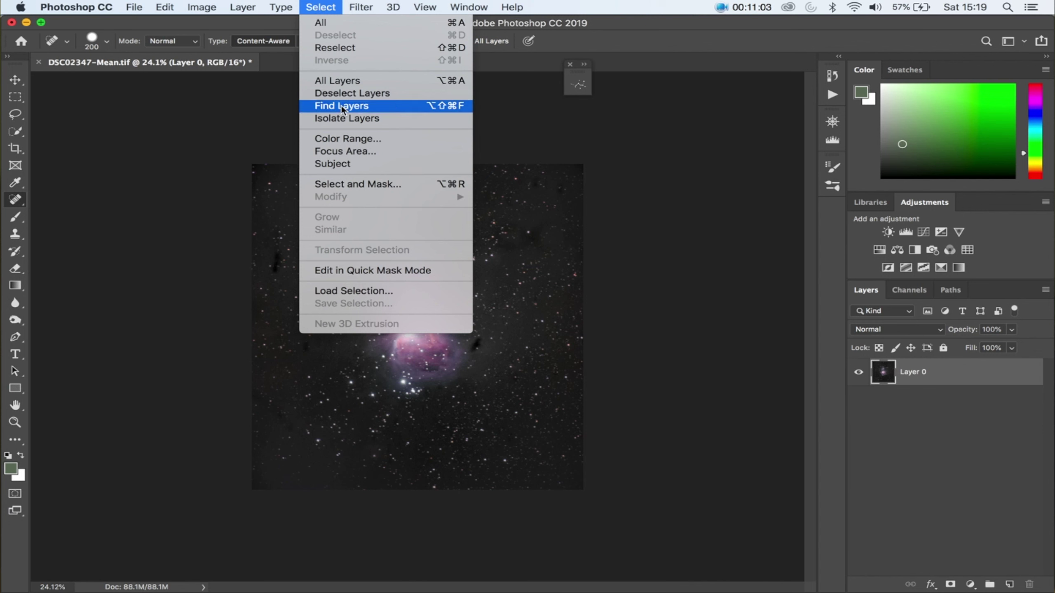
left_click(350, 139)
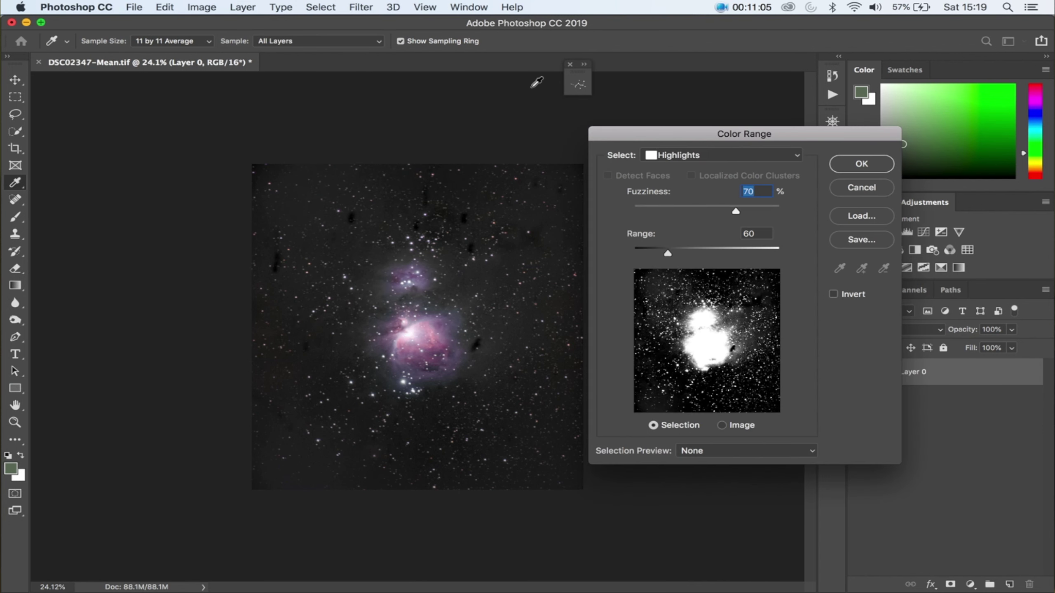
left_click(723, 157)
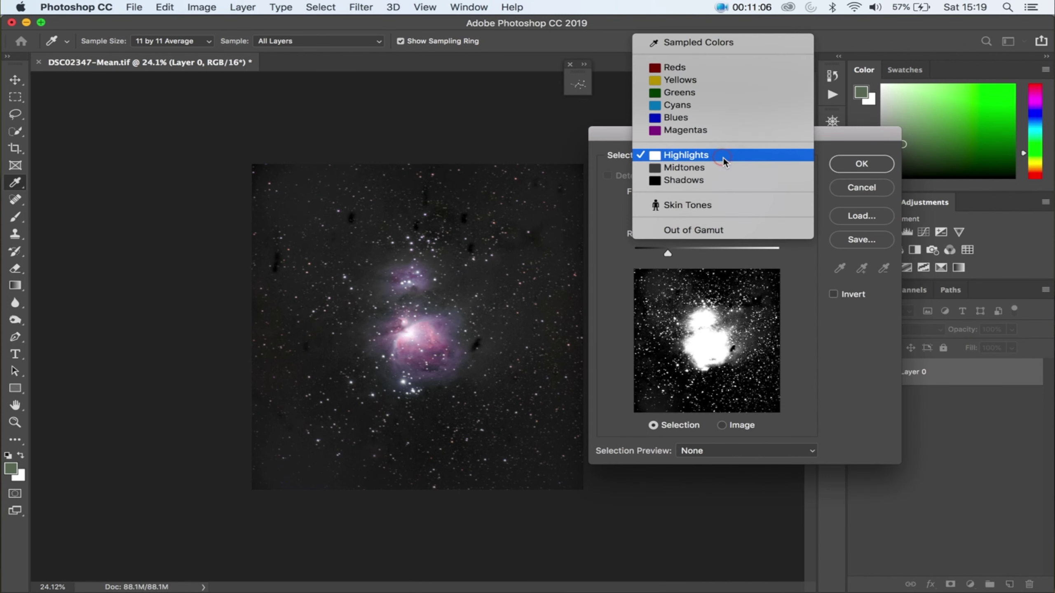
left_click(707, 45)
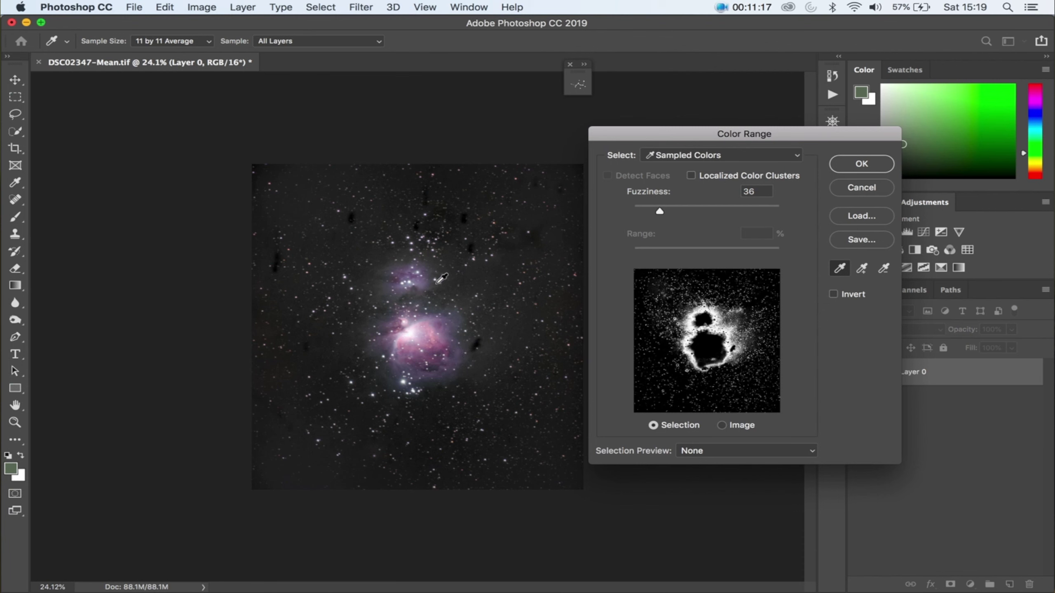
left_click(419, 282)
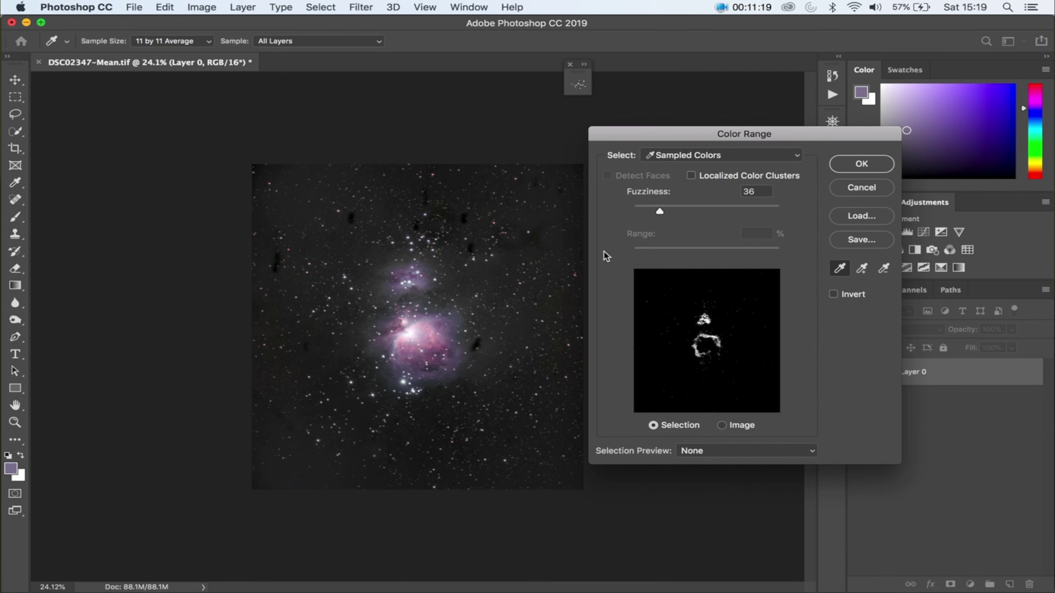
mouse_move(660, 212)
left_mouse_down()
mouse_move(699, 213)
mouse_move(657, 214)
left_mouse_up()
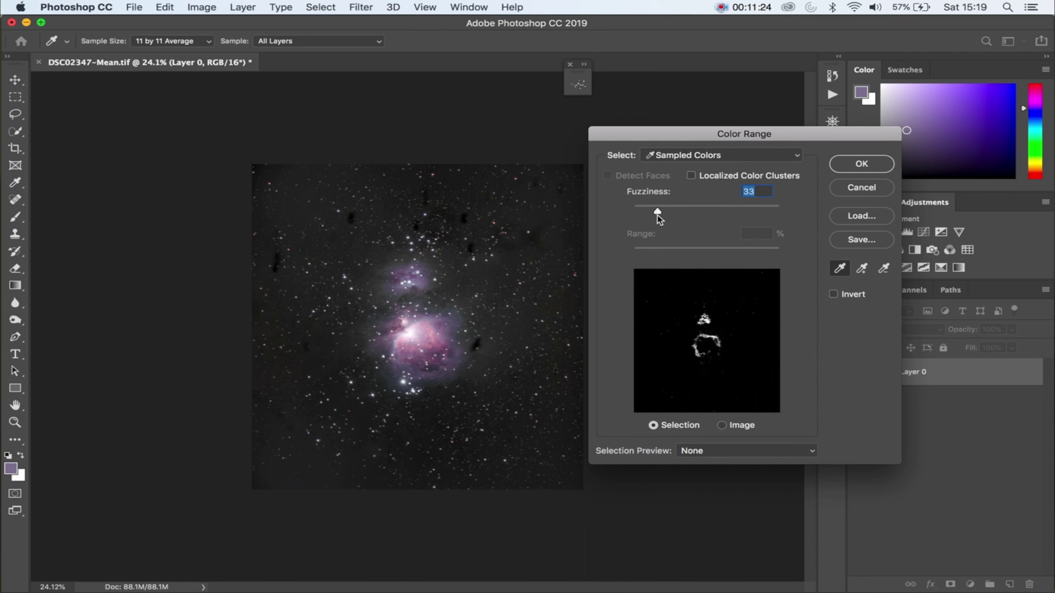
left_click(871, 167)
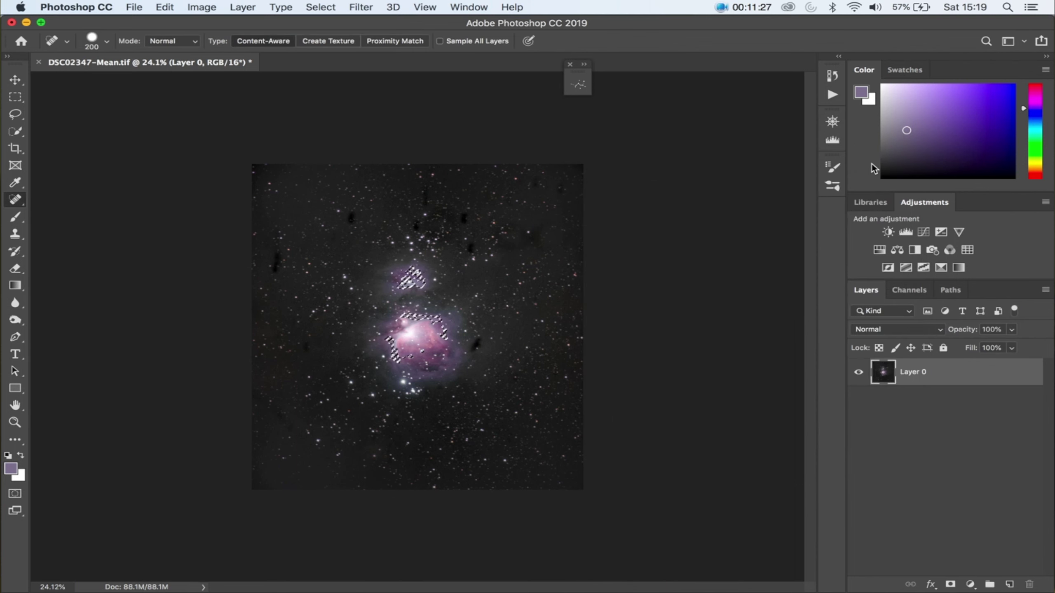
Add a Curves adjustment layer with a raised midpoint to brighten the selected nebula.
left_click(924, 233)
mouse_move(765, 432)
left_mouse_down()
mouse_move(763, 415)
mouse_move(764, 427)
left_mouse_up()
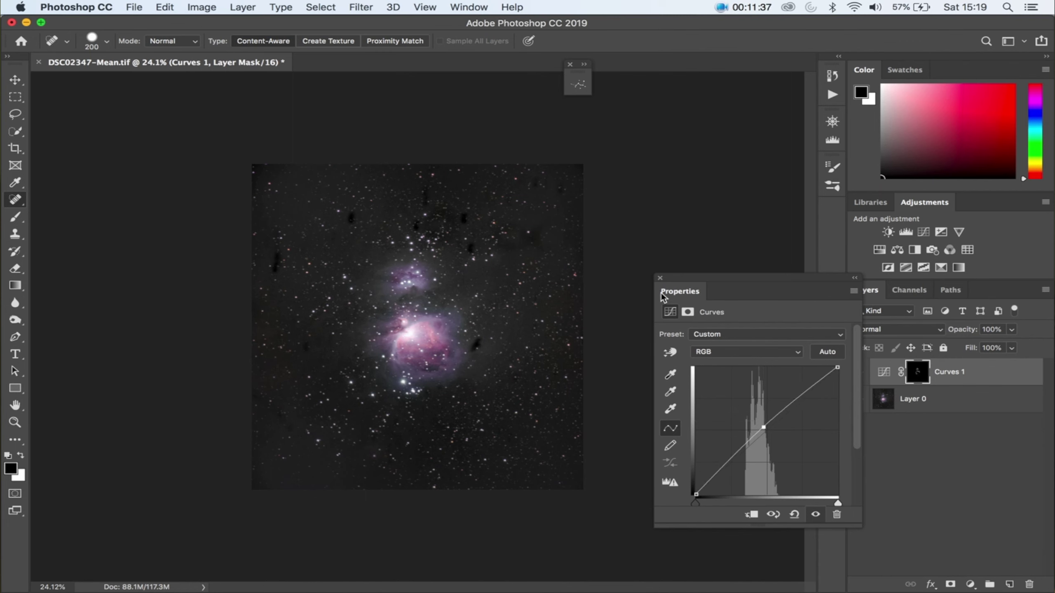
left_click(661, 278)
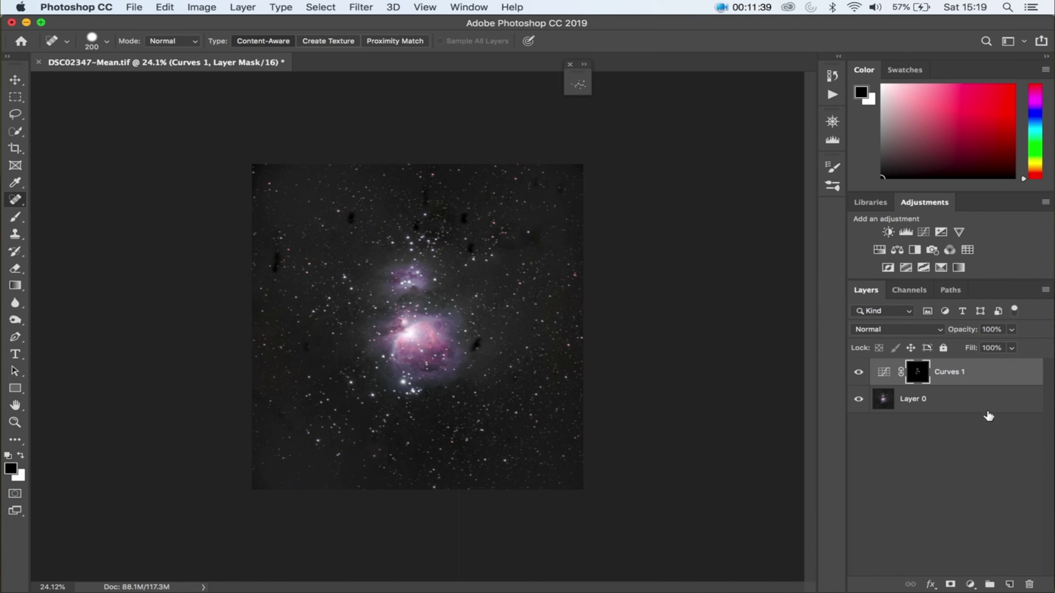
Add a Hue/Saturation layer clipped to Curves 1 with Saturation +45 and Lightness -1.
left_click(880, 250)
left_click(752, 515)
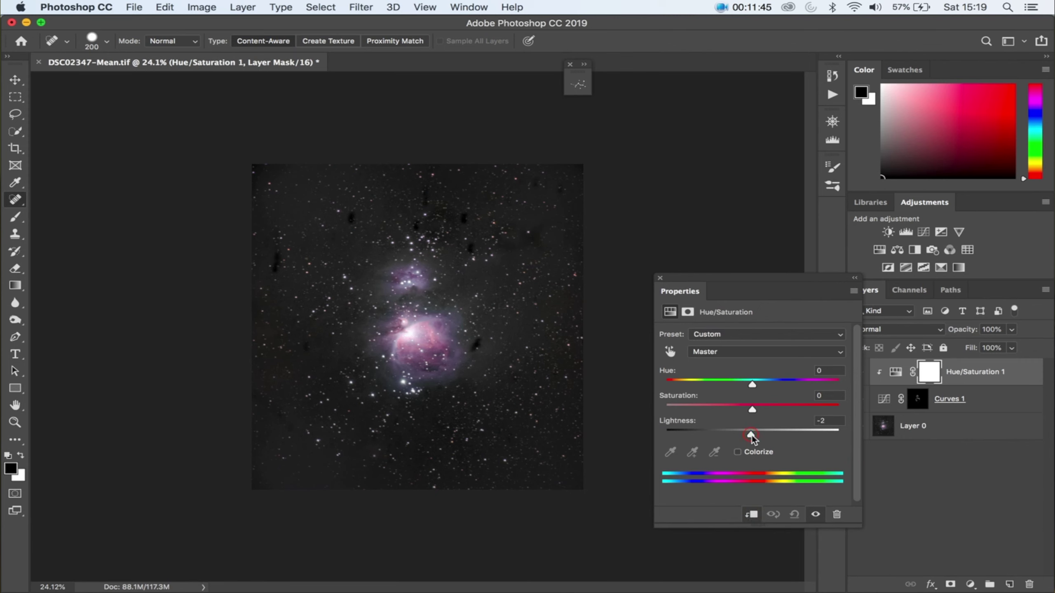
left_click_drag(751, 435, 780, 409)
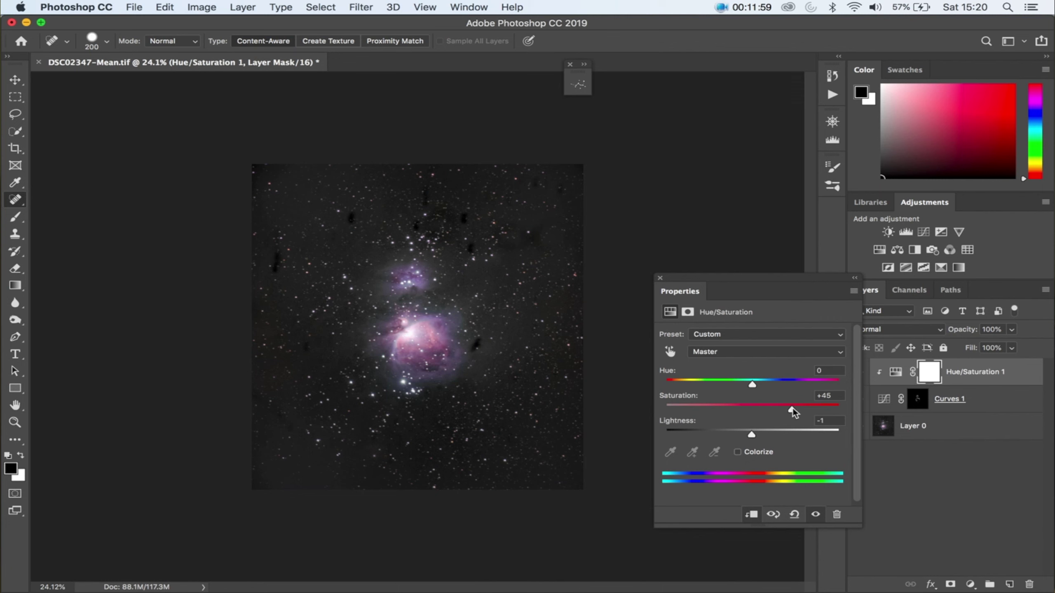
left_click(660, 278)
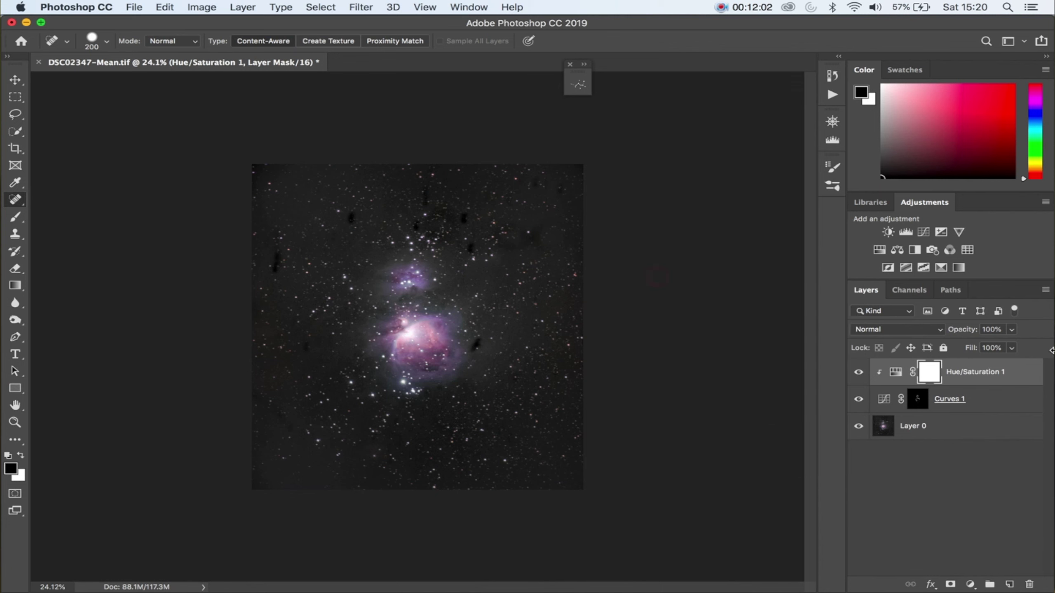
Flatten all layers into a single Background.
left_click(978, 373)
right_click(989, 425)
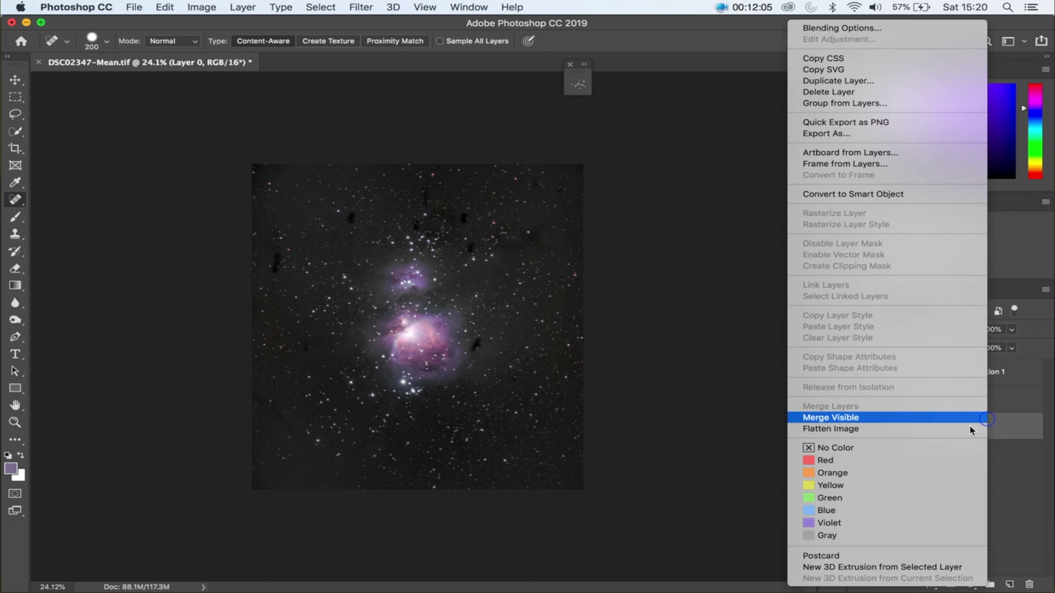
left_click(931, 436)
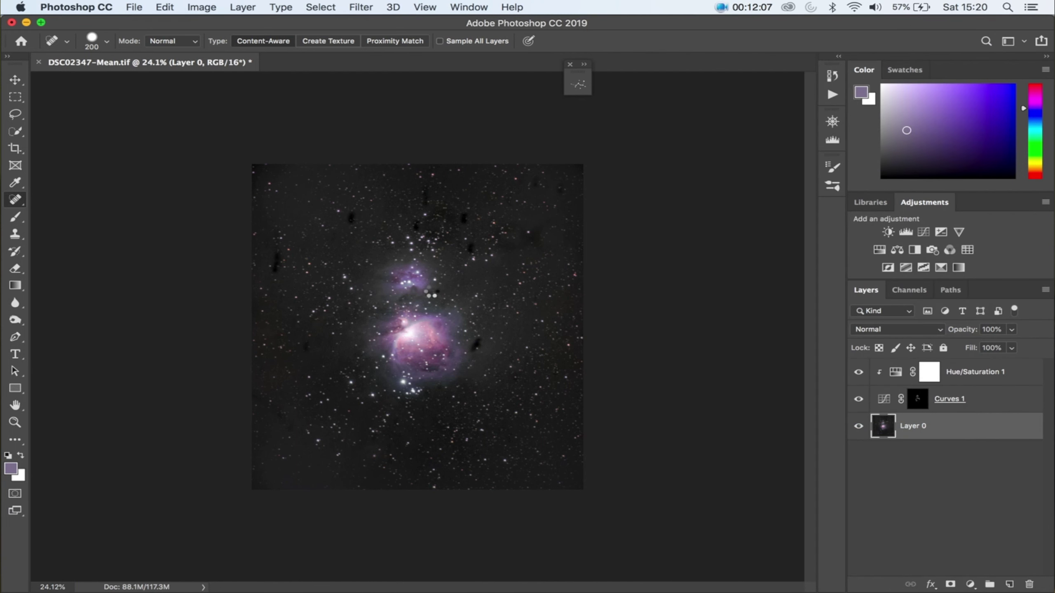
Darken the image edges with a Camera Raw Post Crop Vignetting Amount of -25.
left_click(513, 7)
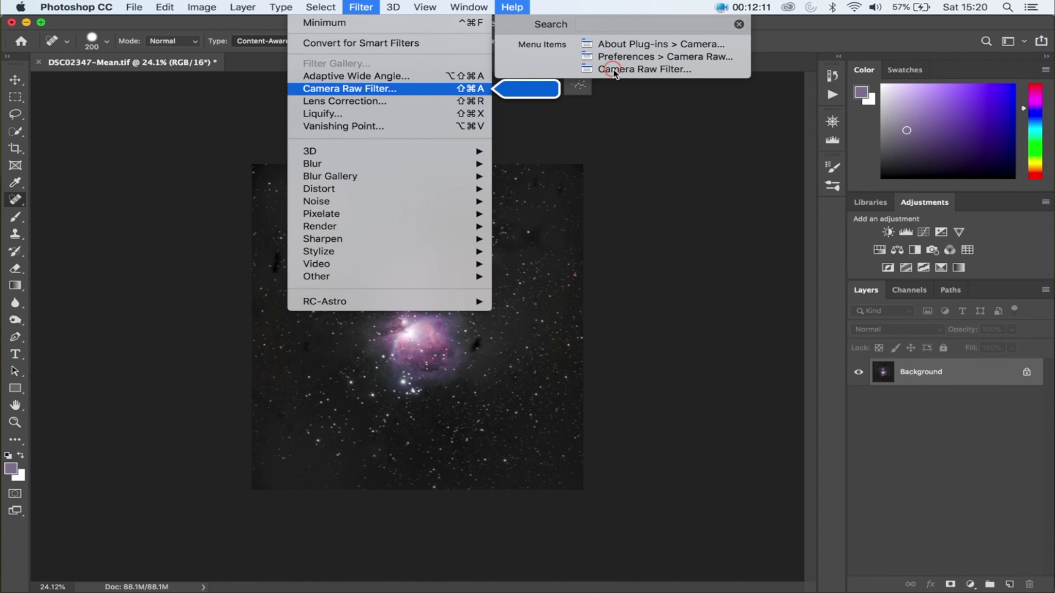
left_click(543, 73)
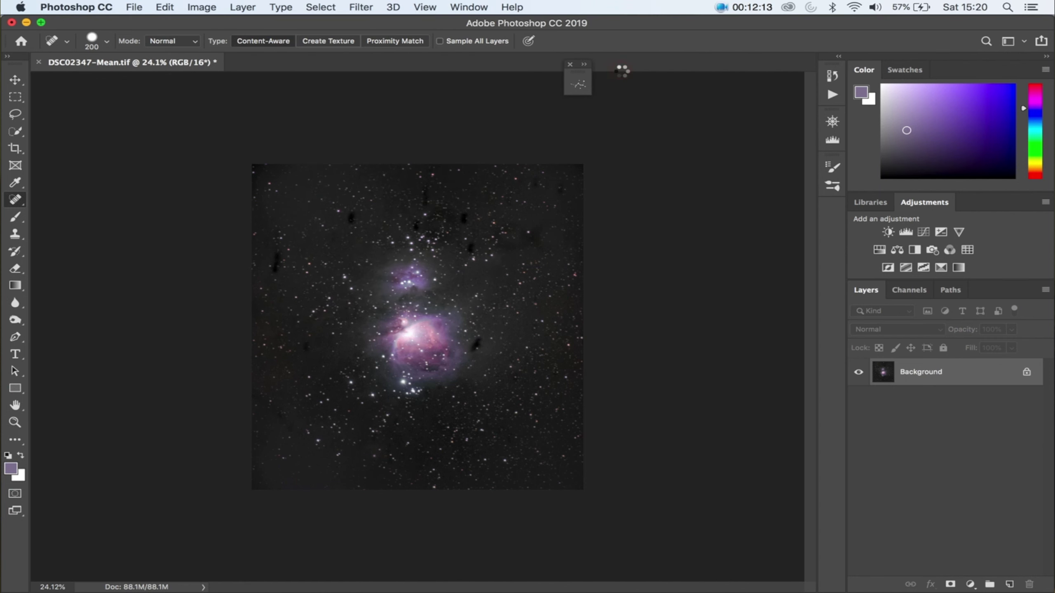
left_click(940, 157)
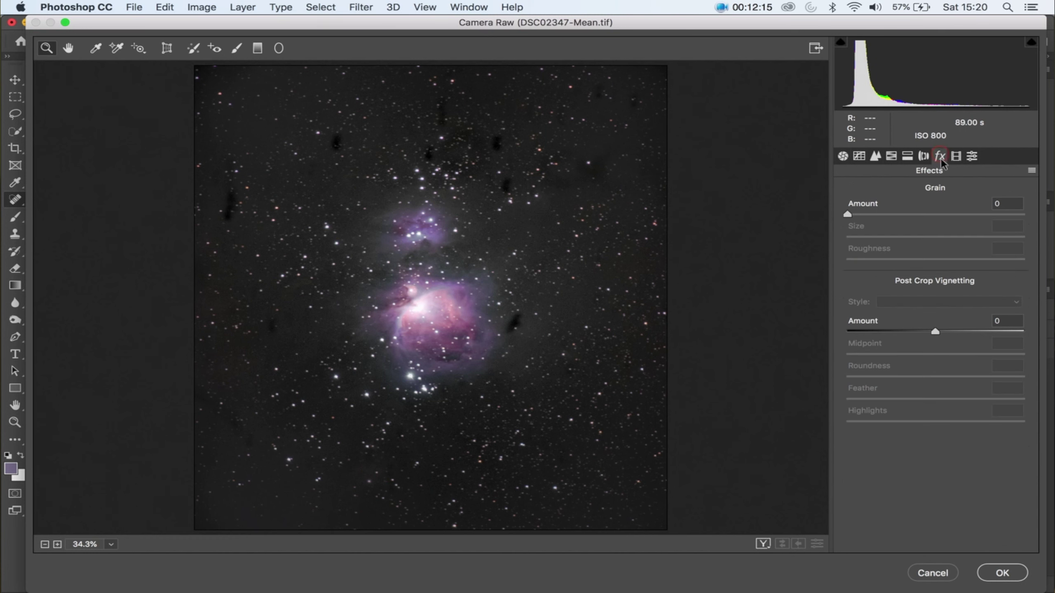
left_click_drag(939, 336, 908, 332)
left_click(1002, 574)
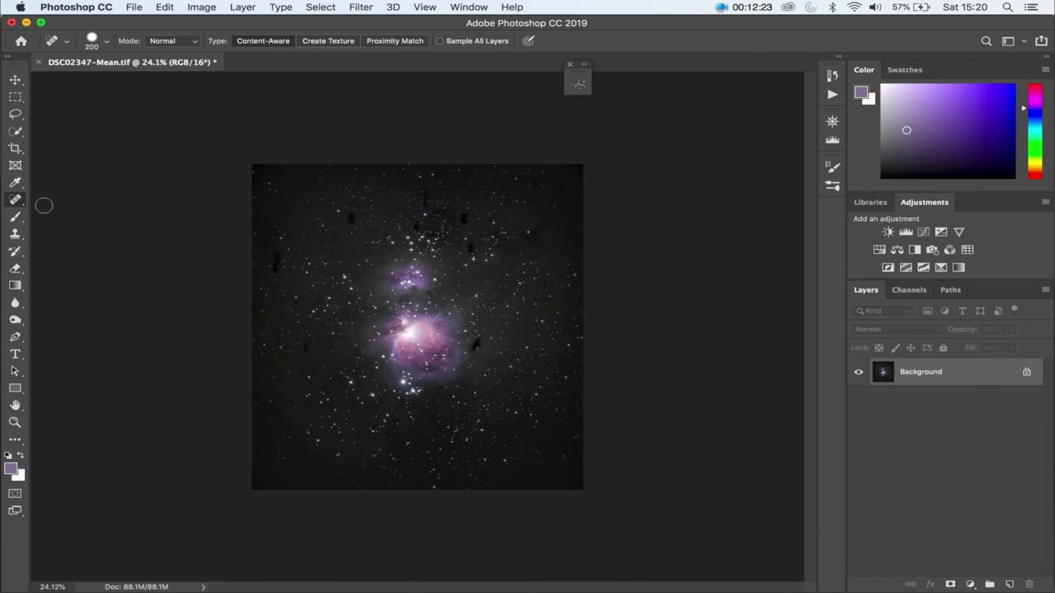
Heal the dark dust spots and streak across the middle and lower star field.
left_click(348, 217)
left_click_drag(275, 253, 278, 266)
left_click(307, 348)
left_click(475, 345)
left_click(471, 248)
left_click(463, 213)
Zoom in and heal the remaining dust spots and dark streak in the upper and right sky.
key("super+equal")
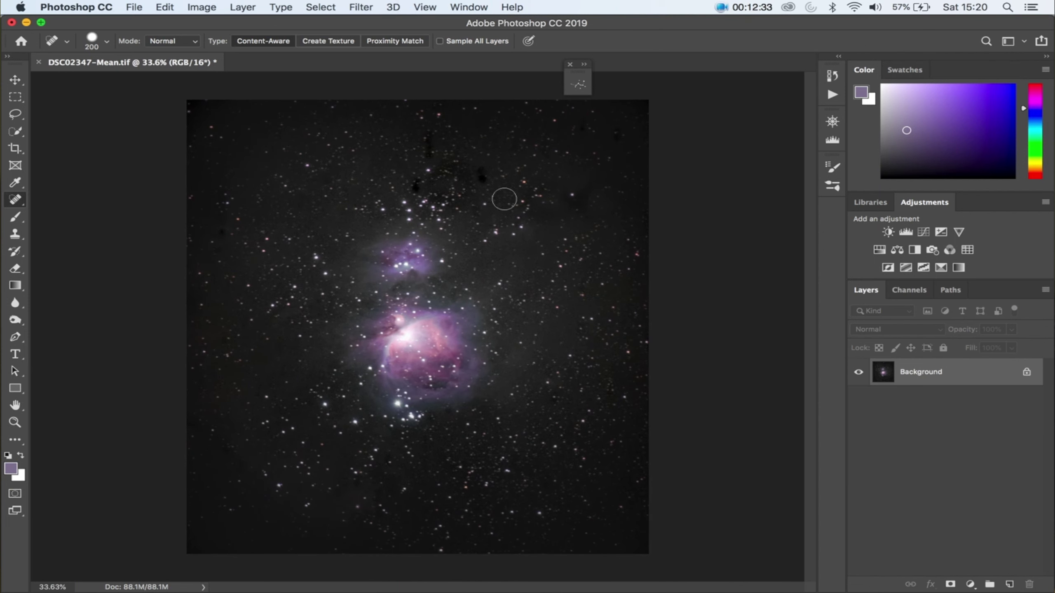
left_click(481, 174)
left_click(415, 187)
left_click(426, 148)
left_click(576, 200)
left_click(454, 205)
scroll(438, 312, "up", 3)
scroll(438, 312, "down", 2)
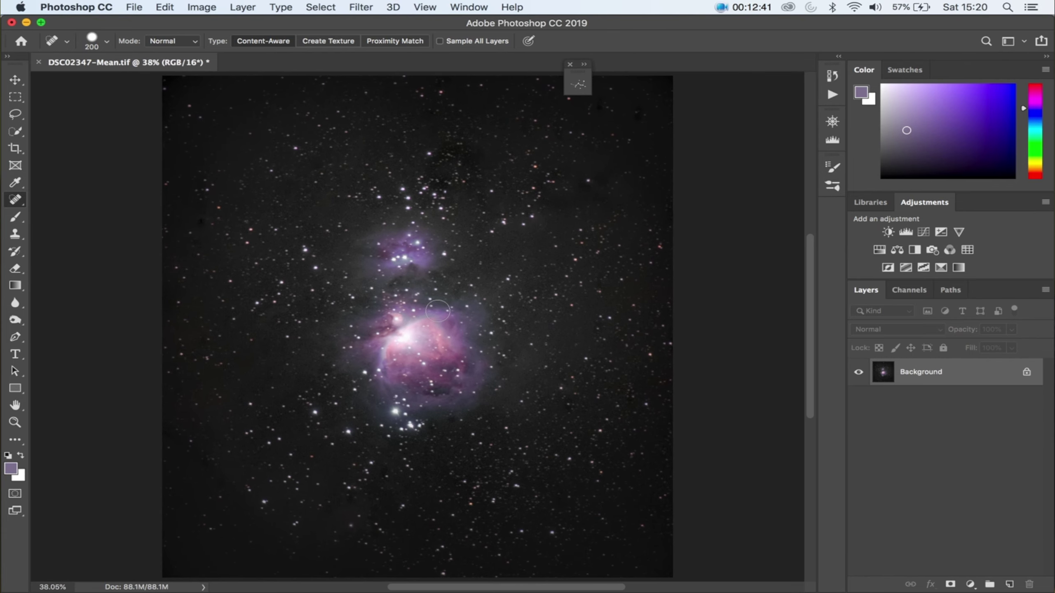
Heal an upper-left dust spot, then set Camera Raw Contrast +12, Highlights -46, Whites +31.
left_click(210, 225)
left_click(519, 9)
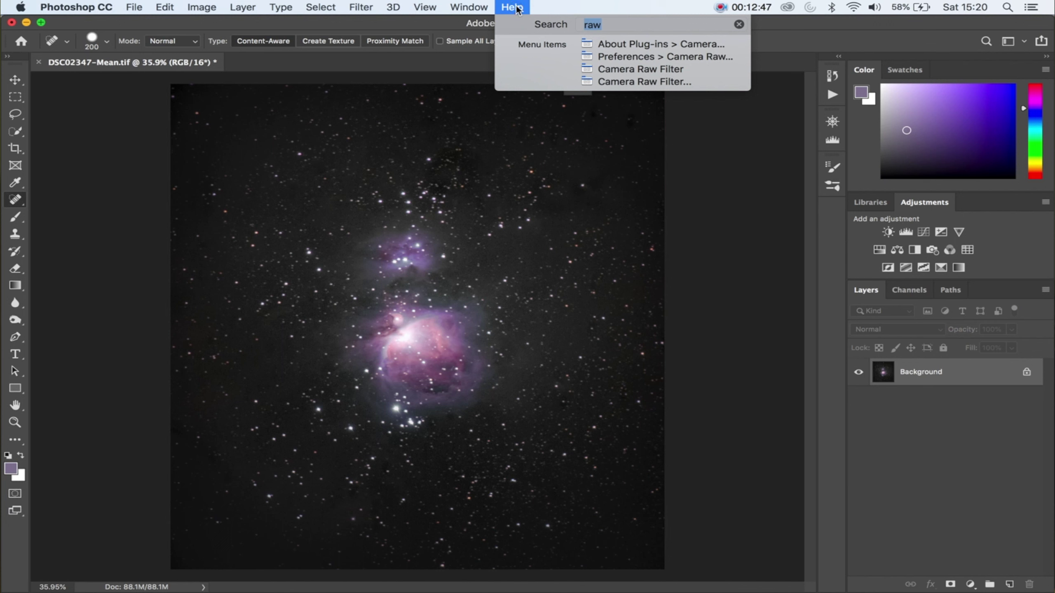
left_click(520, 9)
left_click(519, 9)
left_click(626, 81)
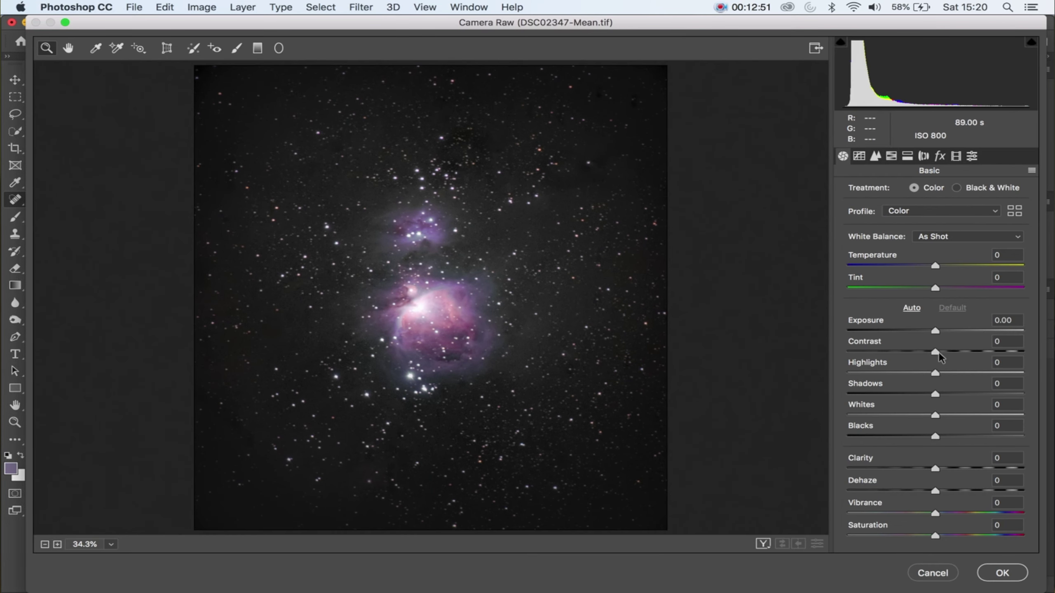
left_click_drag(935, 352, 982, 352)
left_click(948, 352)
left_click_drag(936, 373, 773, 376)
left_click(909, 373)
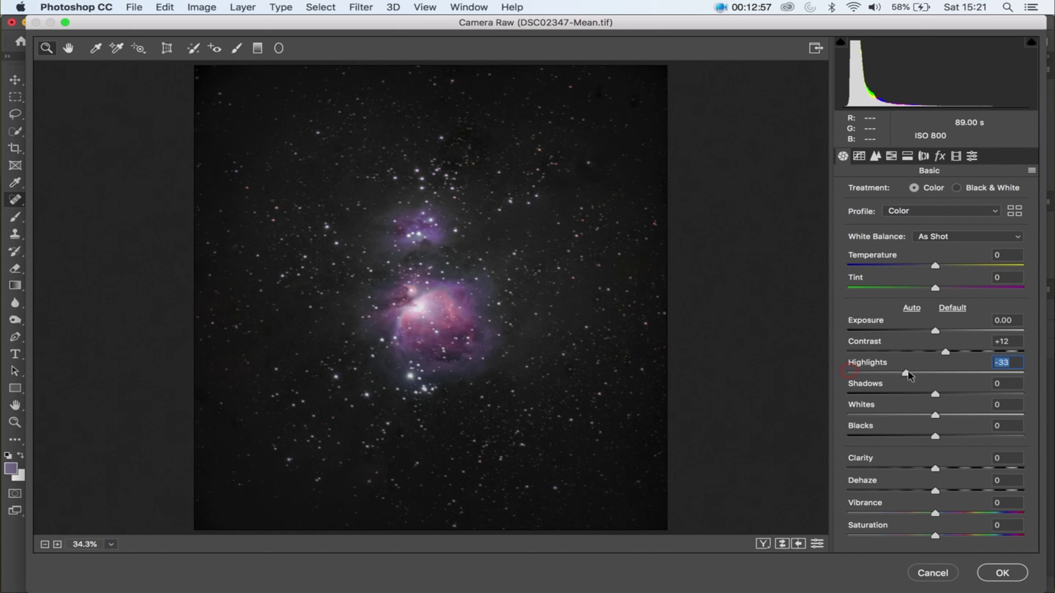
left_click_drag(937, 414, 963, 414)
left_click_drag(911, 373, 895, 372)
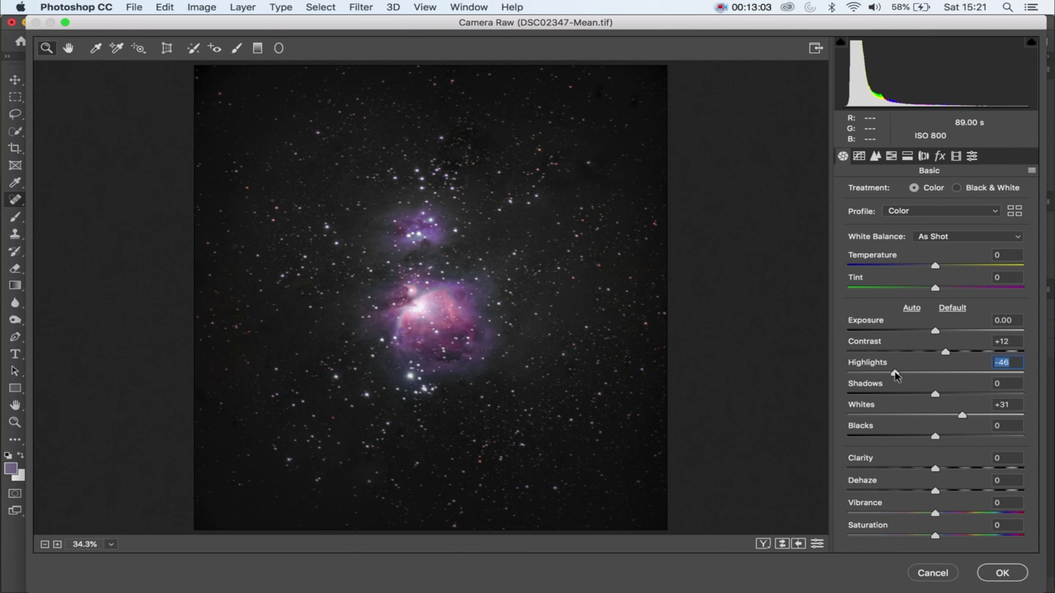
Add light luminance noise reduction with low Luminance Detail, review the other panels, and apply the filter.
left_click(869, 158)
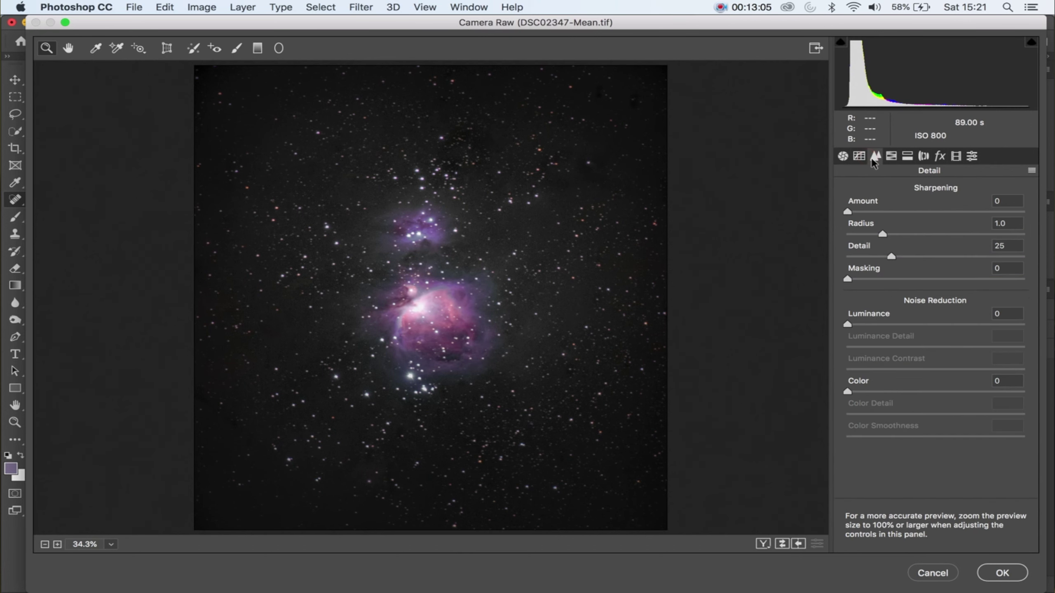
left_click(864, 324)
left_click_drag(935, 348, 867, 347)
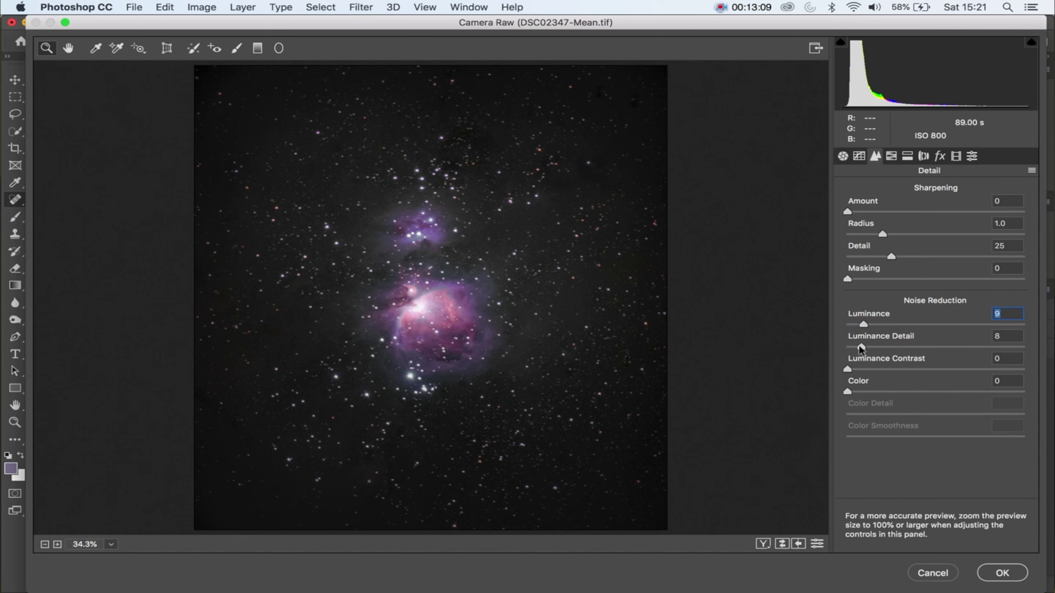
left_click(892, 156)
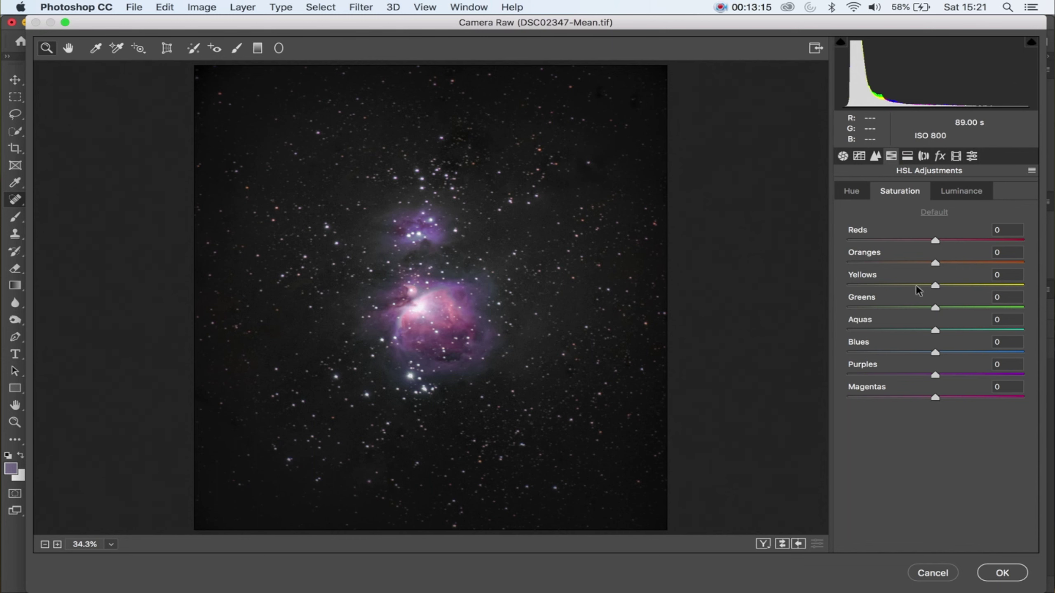
left_click(851, 191)
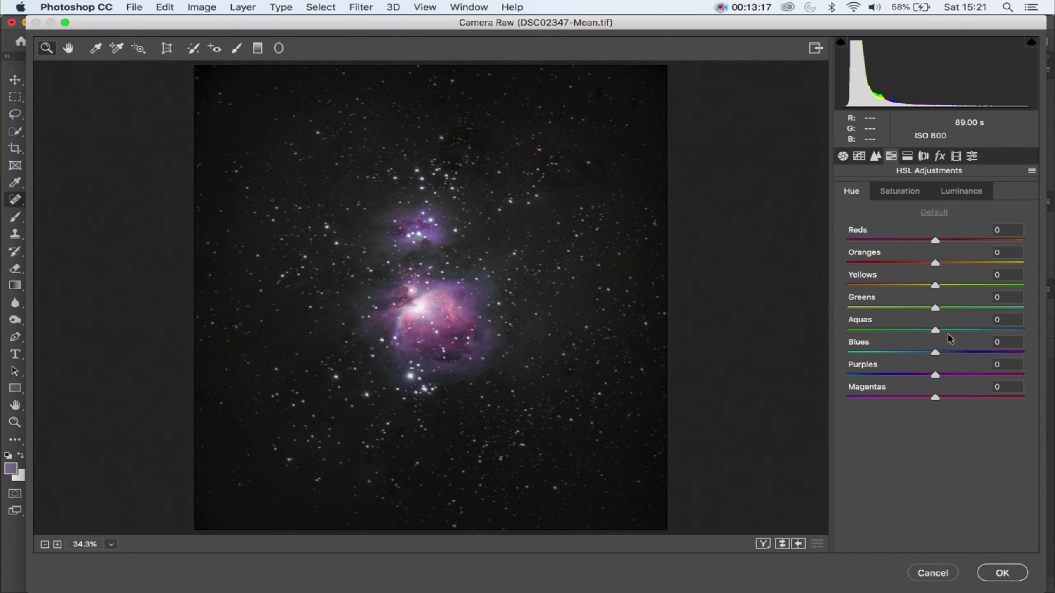
left_click(907, 156)
left_click(925, 156)
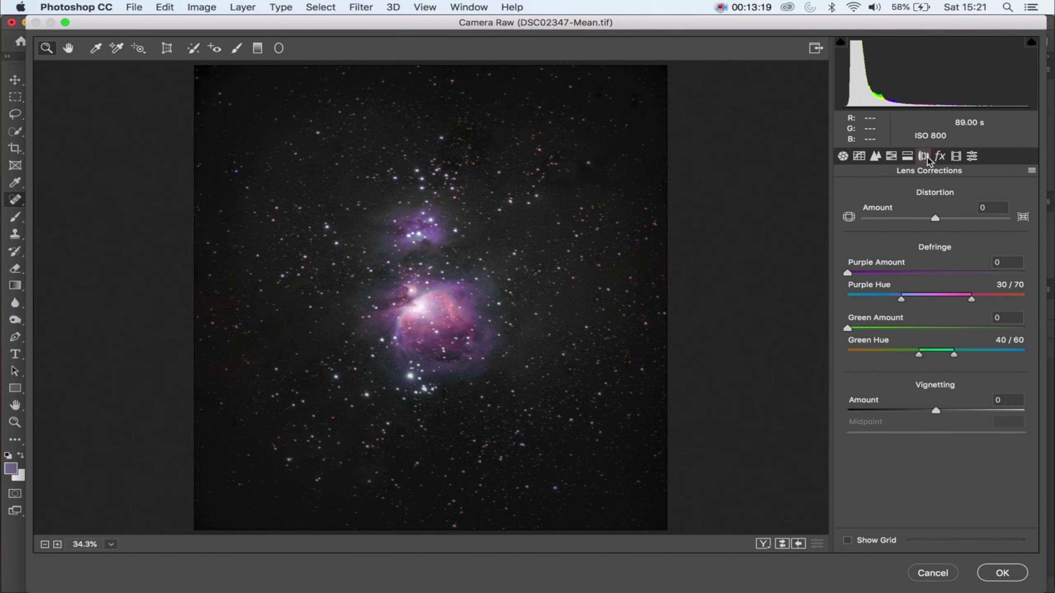
left_click(939, 157)
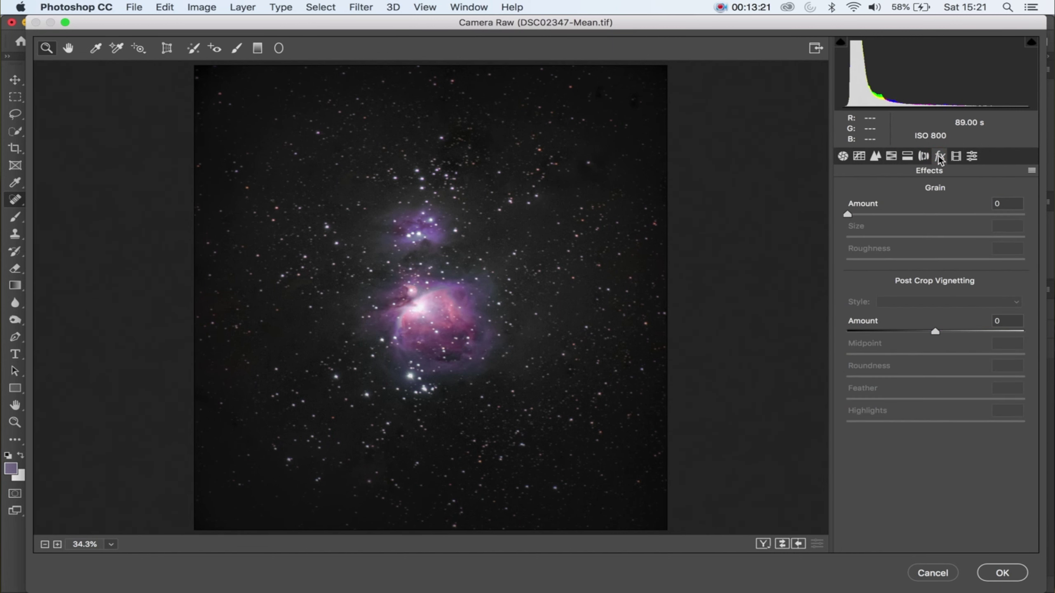
left_click(955, 156)
left_click(972, 156)
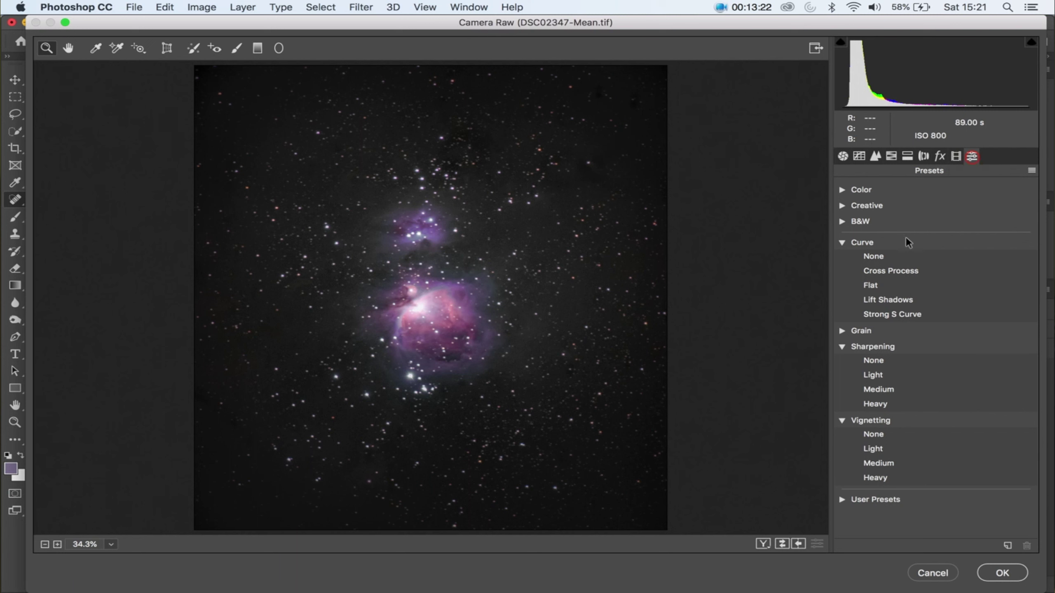
left_click(843, 155)
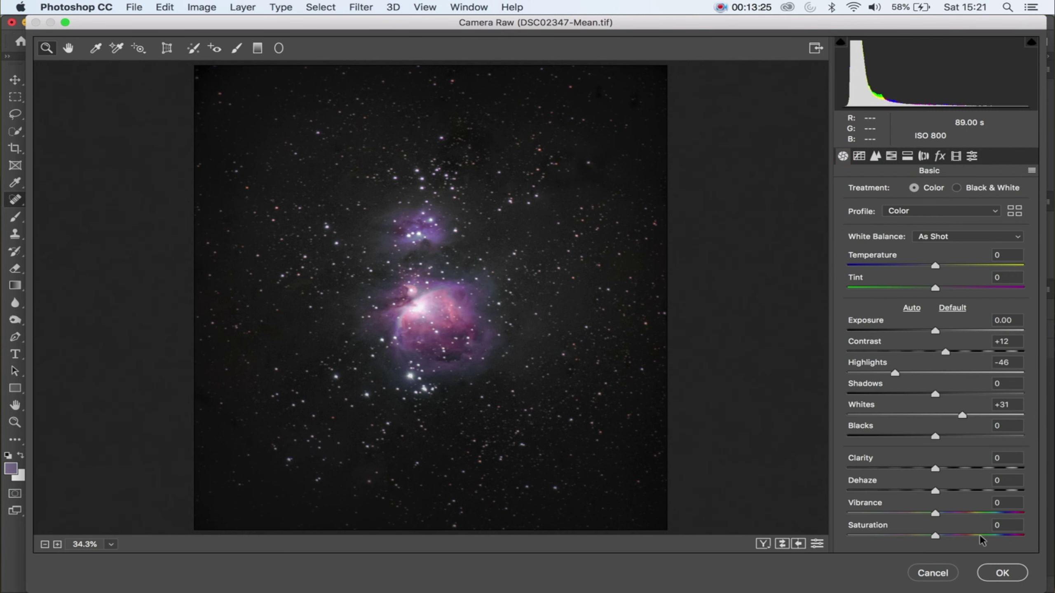
left_click(1002, 573)
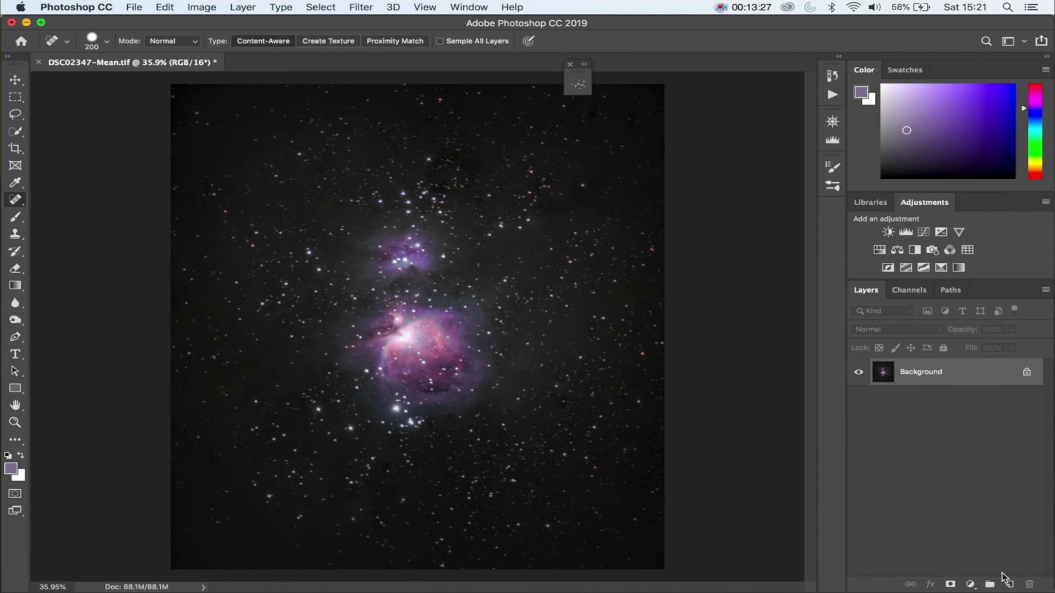
Zoom out and heal eight more dust spots above, right and left of the nebula.
scroll(616, 451, "down", 2)
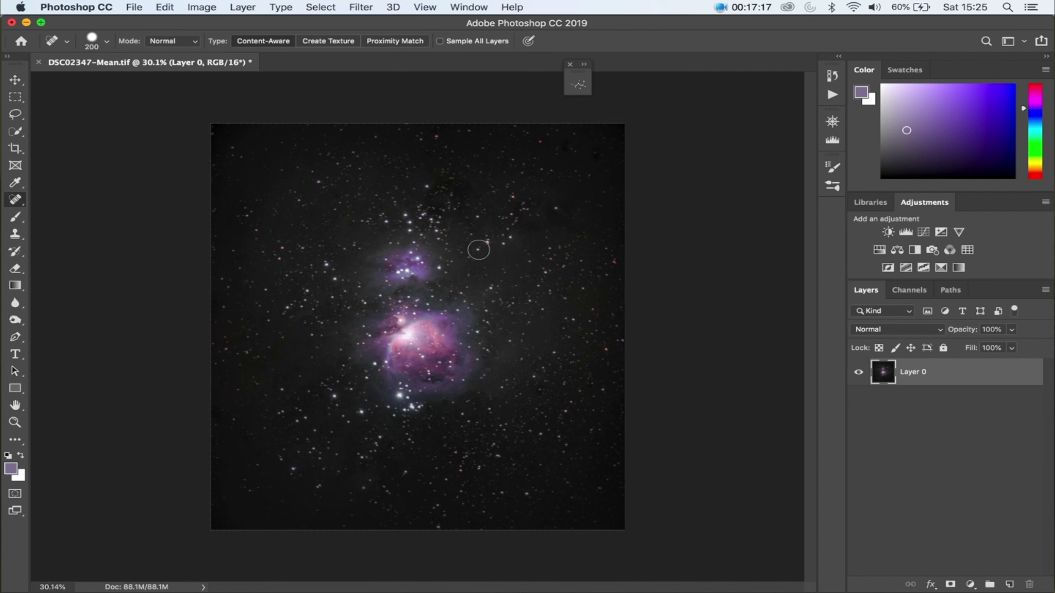
left_click(398, 213)
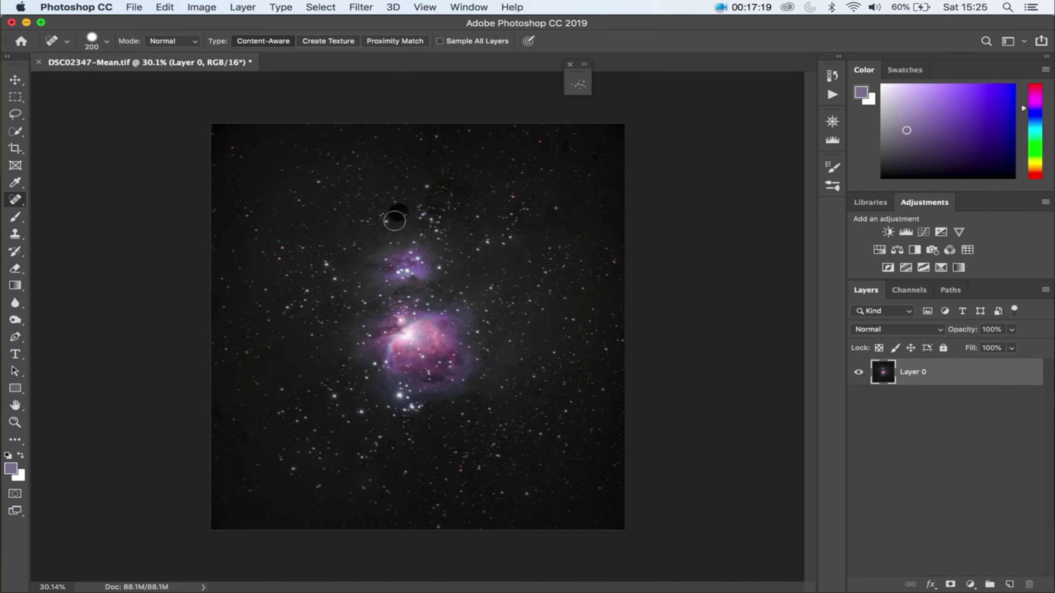
left_click(379, 220)
left_click(423, 214)
left_click(437, 234)
left_click(508, 240)
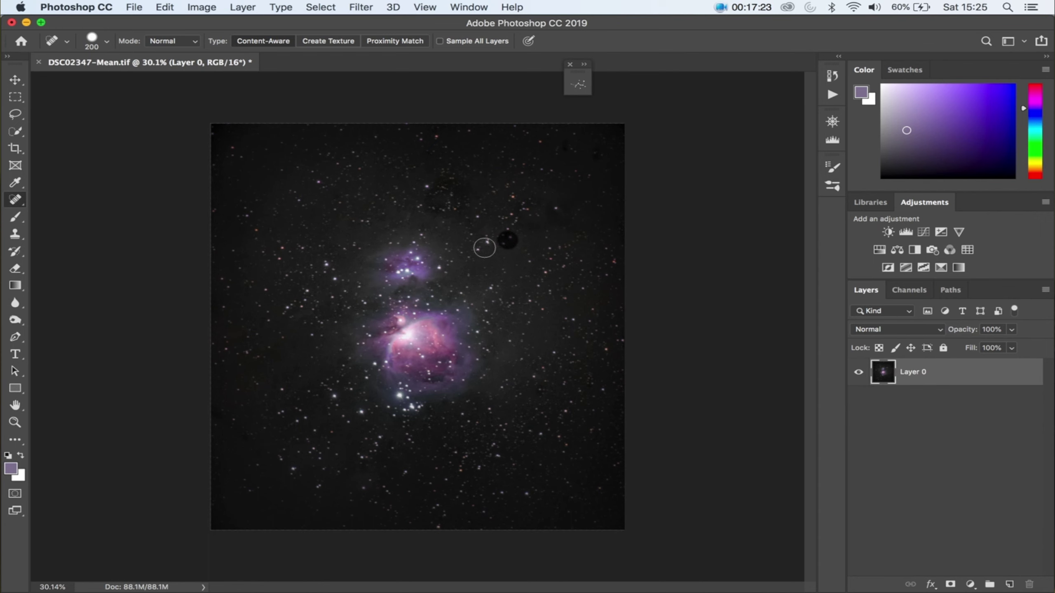
left_click(484, 247)
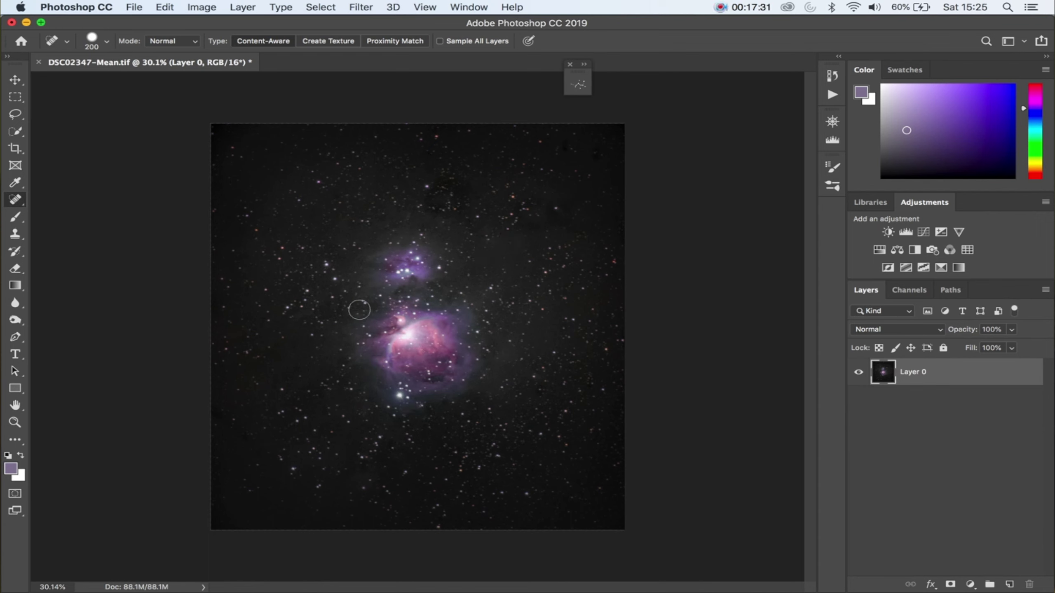
left_click(334, 281)
left_click(327, 265)
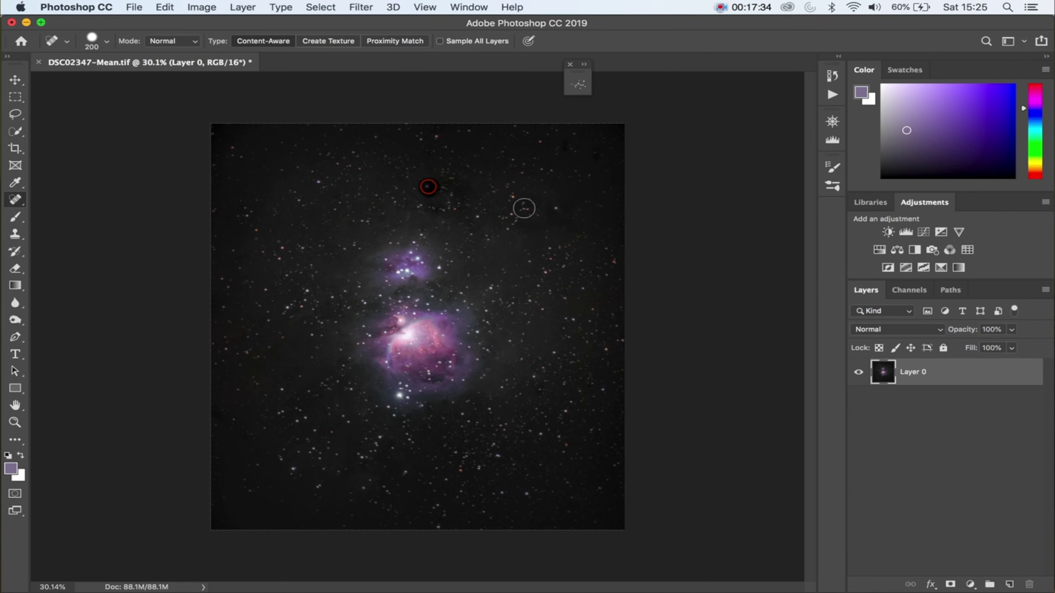